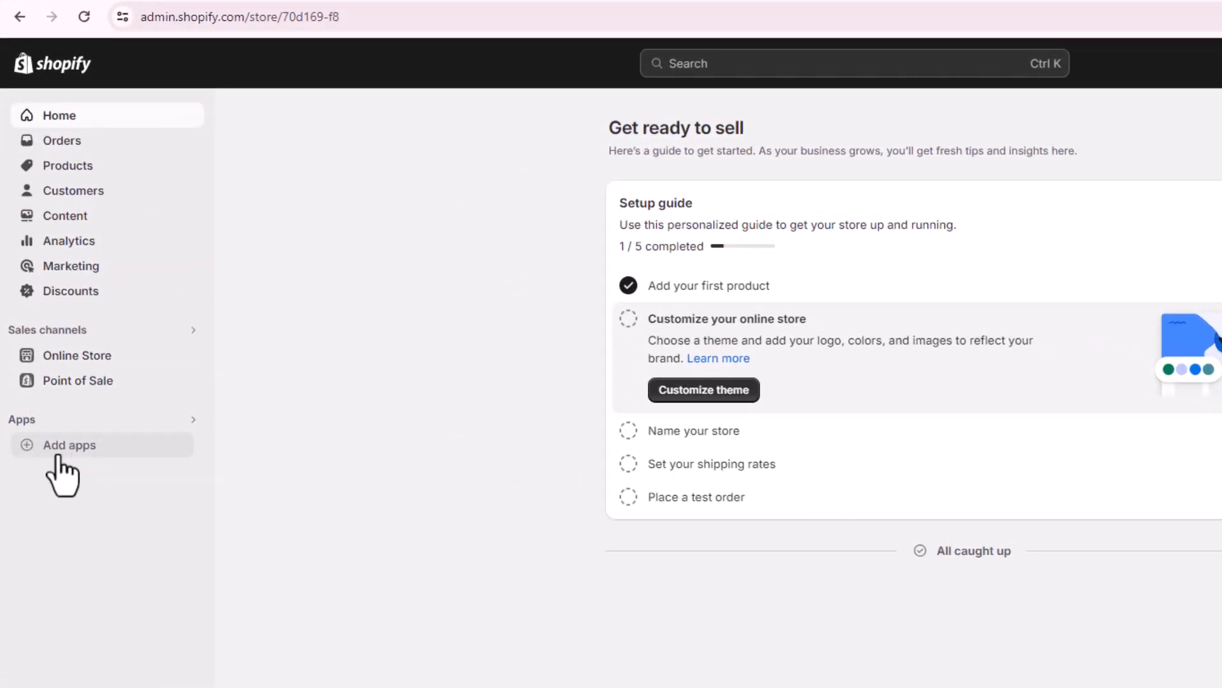
Step: Open the Shopify App Store from the Add apps 'Picked for you' window
{"action": "left_click", "coordinate": [58, 455]}
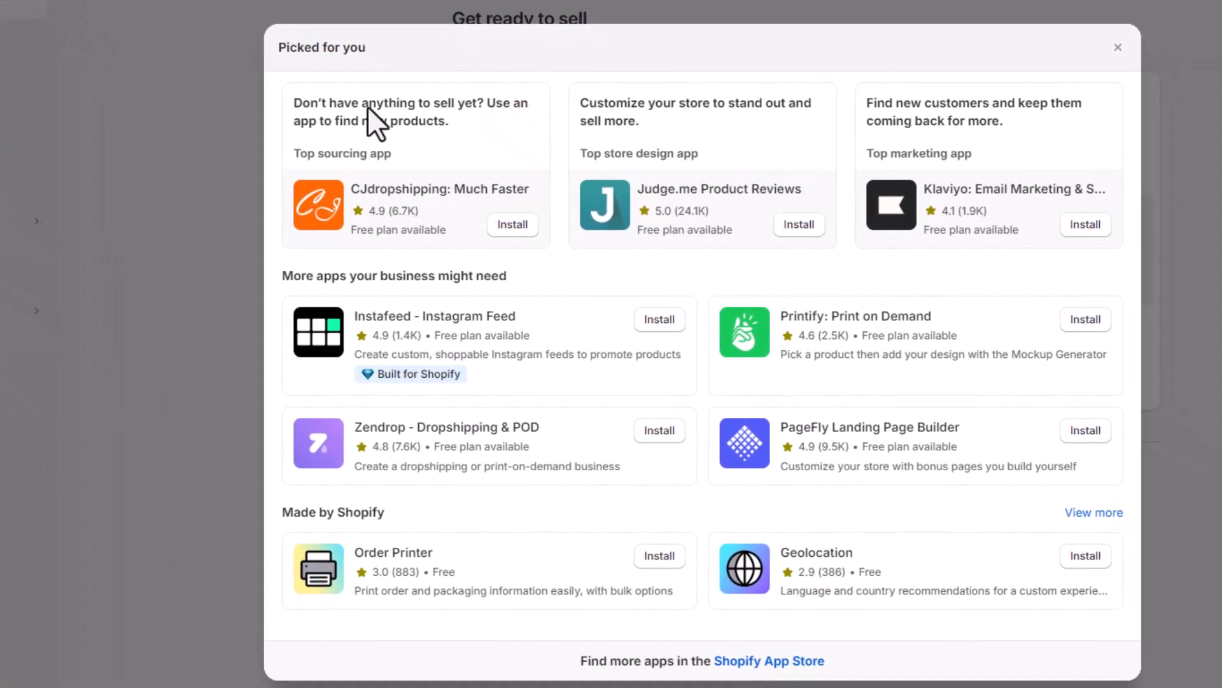
{"action": "left_click", "coordinate": [778, 662]}
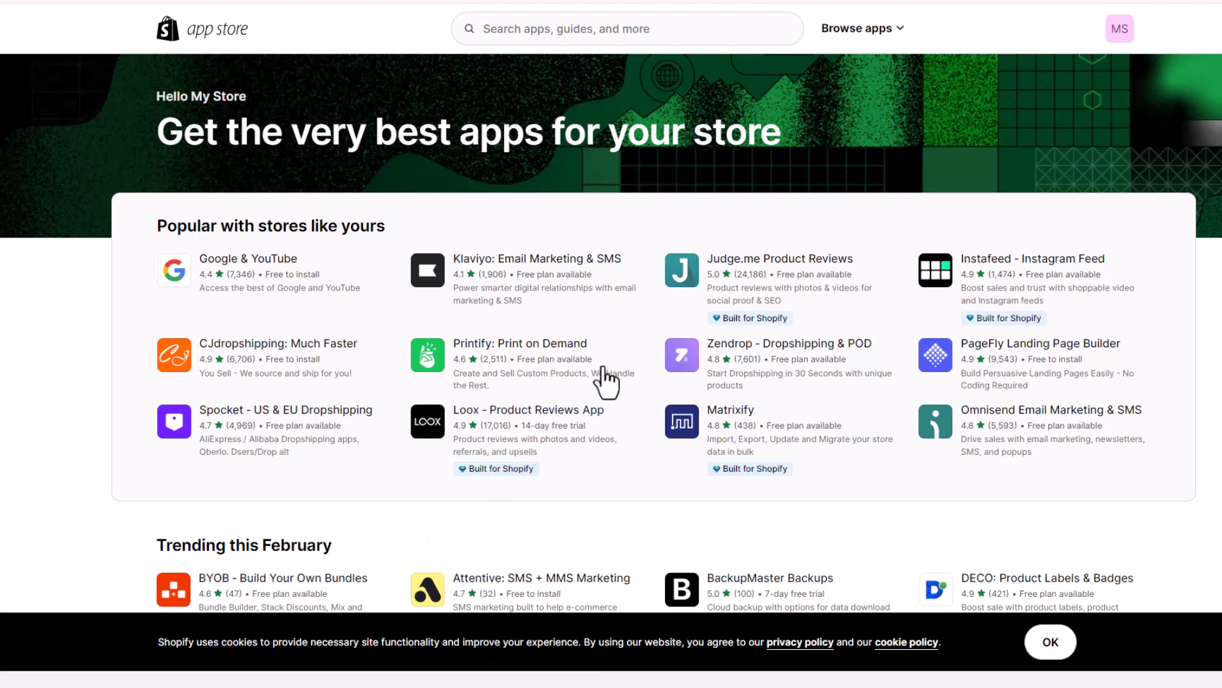
Step: Search the App Store for 'Glo Color' and start installing GLO Color Swatch, Variant Image
{"action": "left_click", "coordinate": [515, 29]}
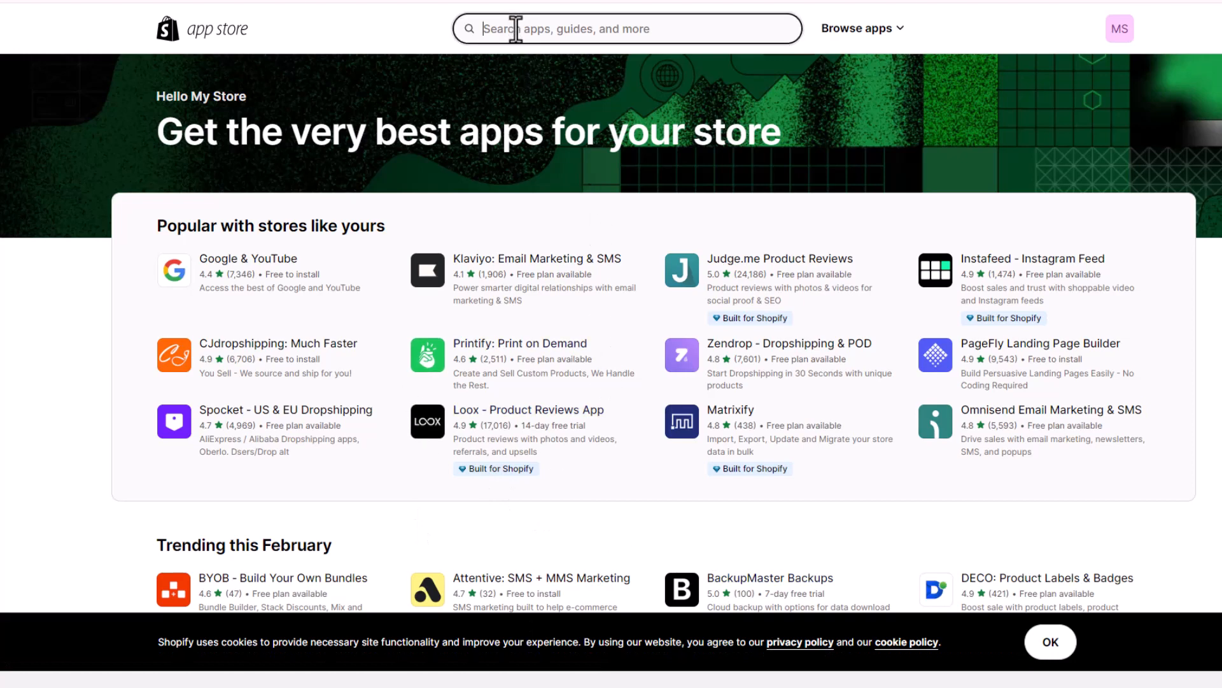
{"action": "type", "text": "Glo Color"}
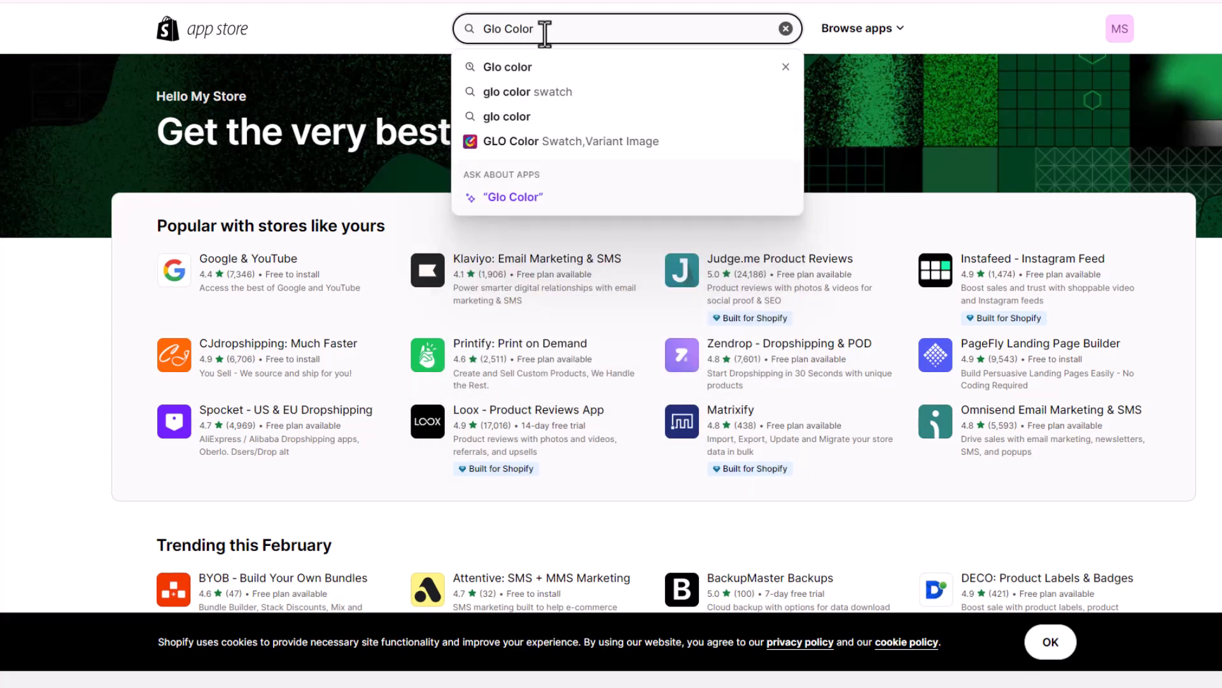
{"action": "key", "text": "Return"}
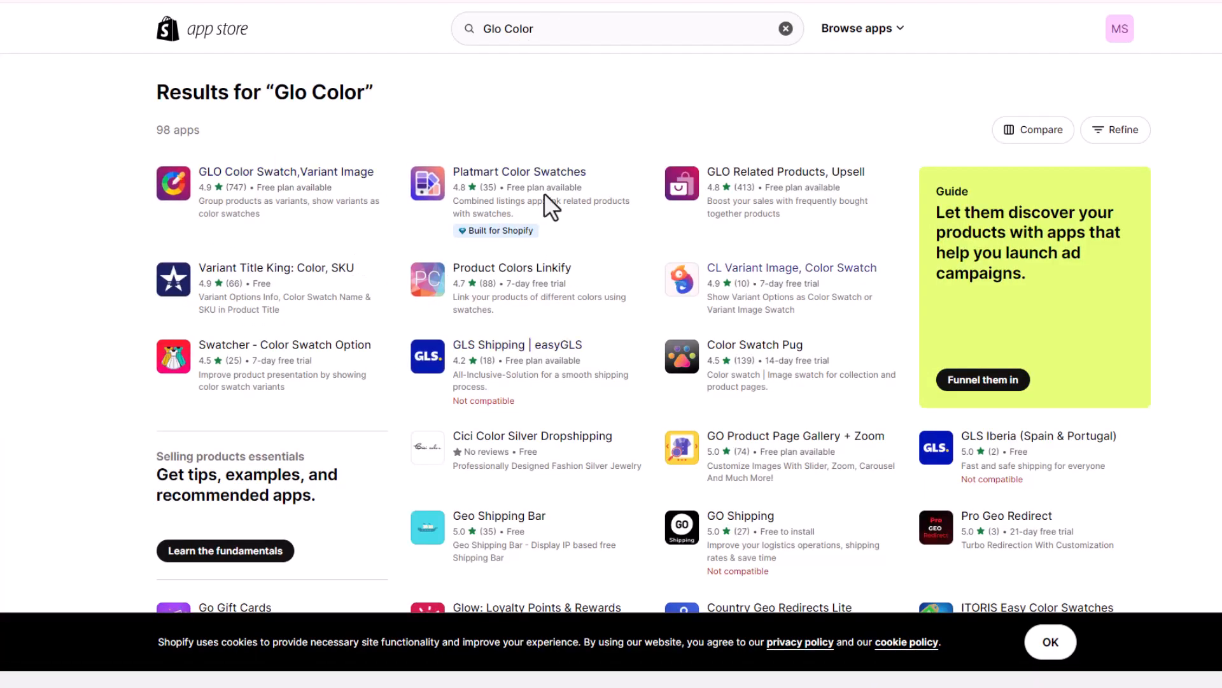
{"action": "left_click", "coordinate": [277, 177]}
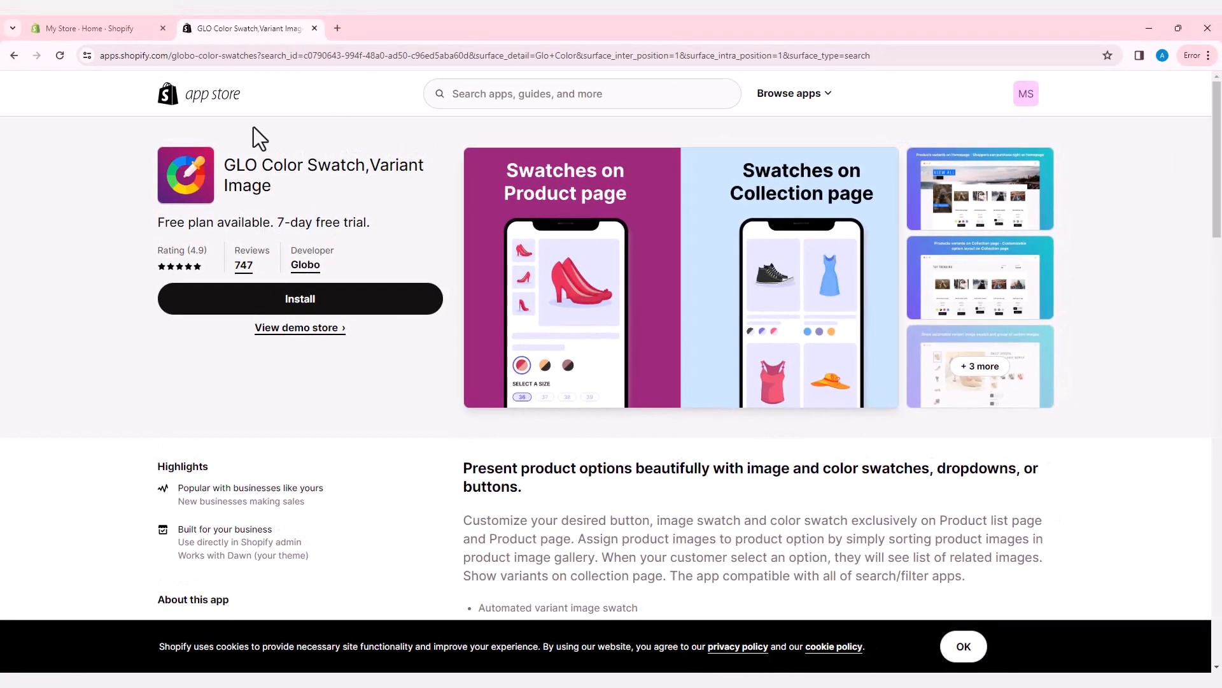
{"action": "left_click", "coordinate": [300, 311]}
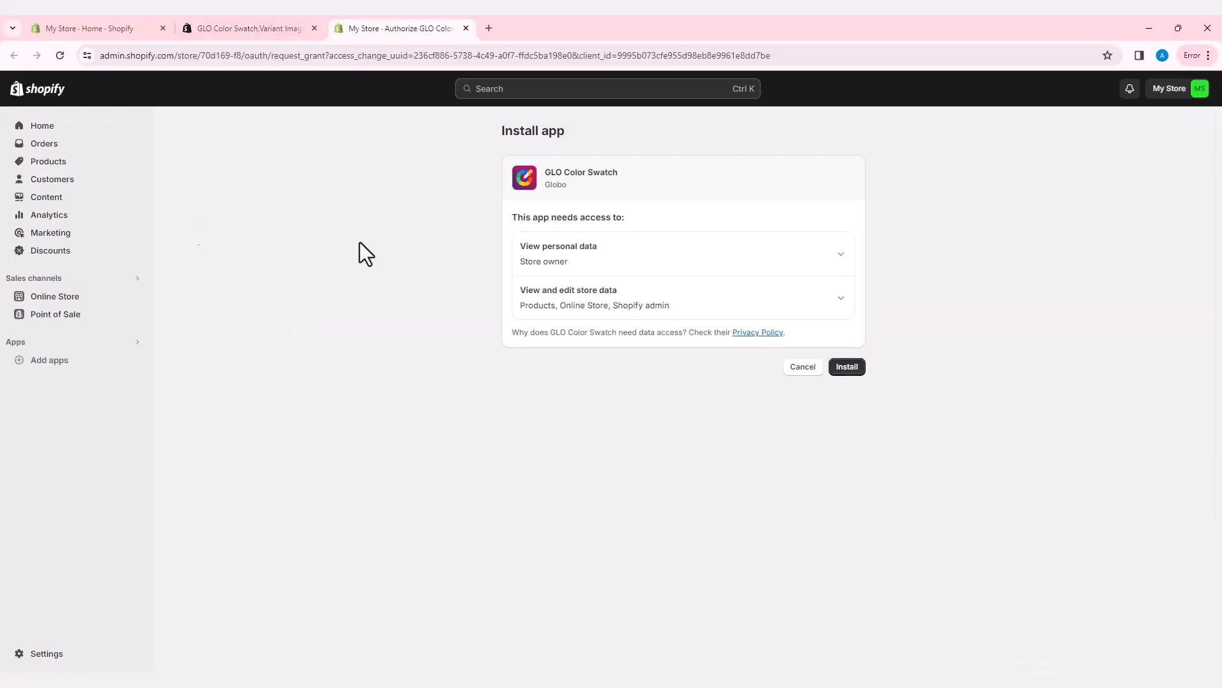
Step: Approve GLO Color Swatch's store access and continue on the free plan
{"action": "left_click", "coordinate": [847, 366]}
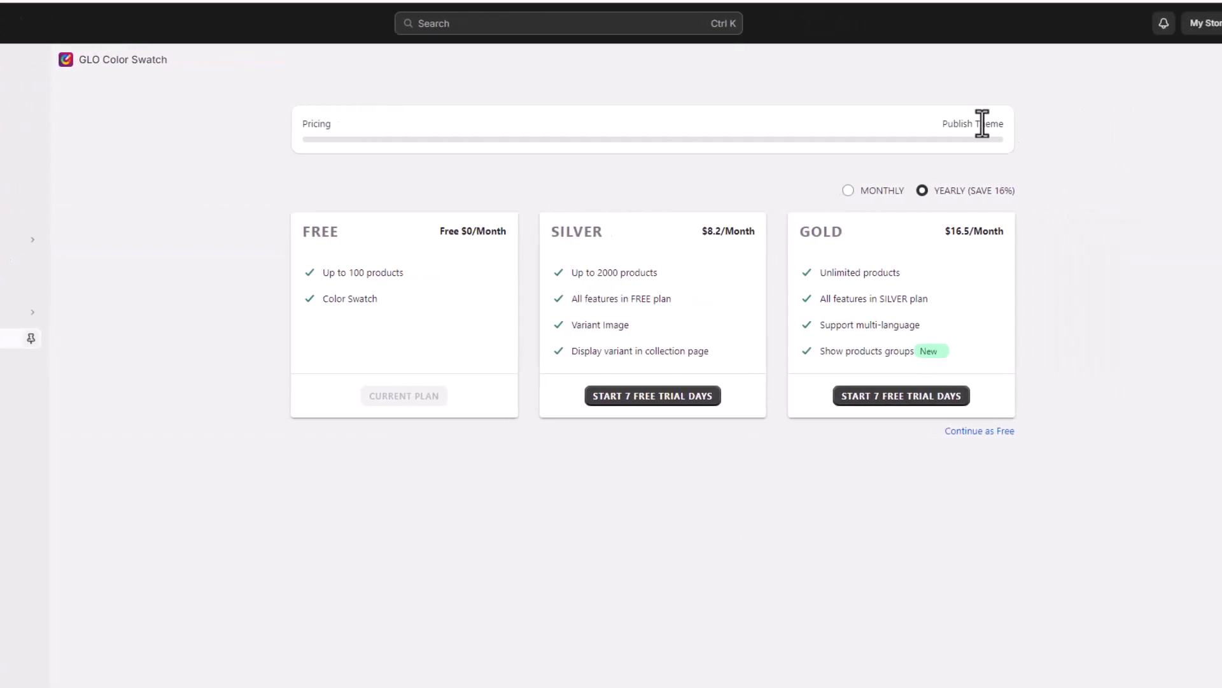
{"action": "left_click", "coordinate": [928, 434]}
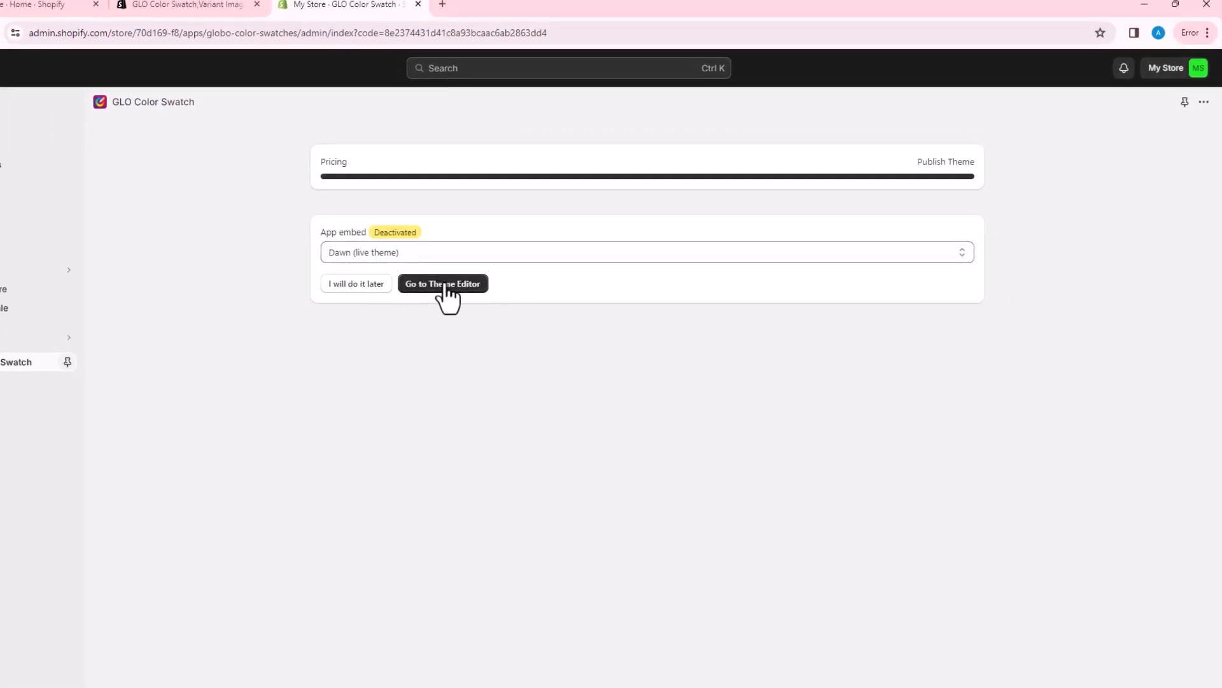
Step: Enable the Globo Color Swatch app embed on the Dawn theme, save, and return to the app's Options page
{"action": "left_click", "coordinate": [447, 285]}
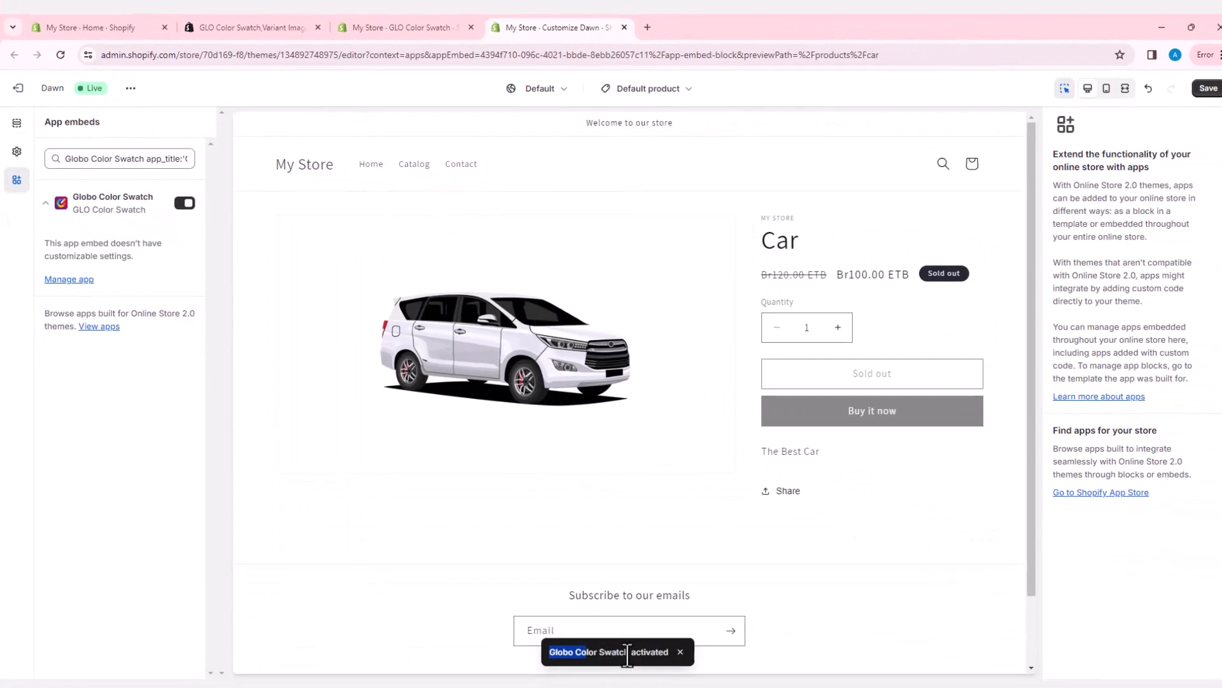
{"action": "left_click", "coordinate": [943, 426]}
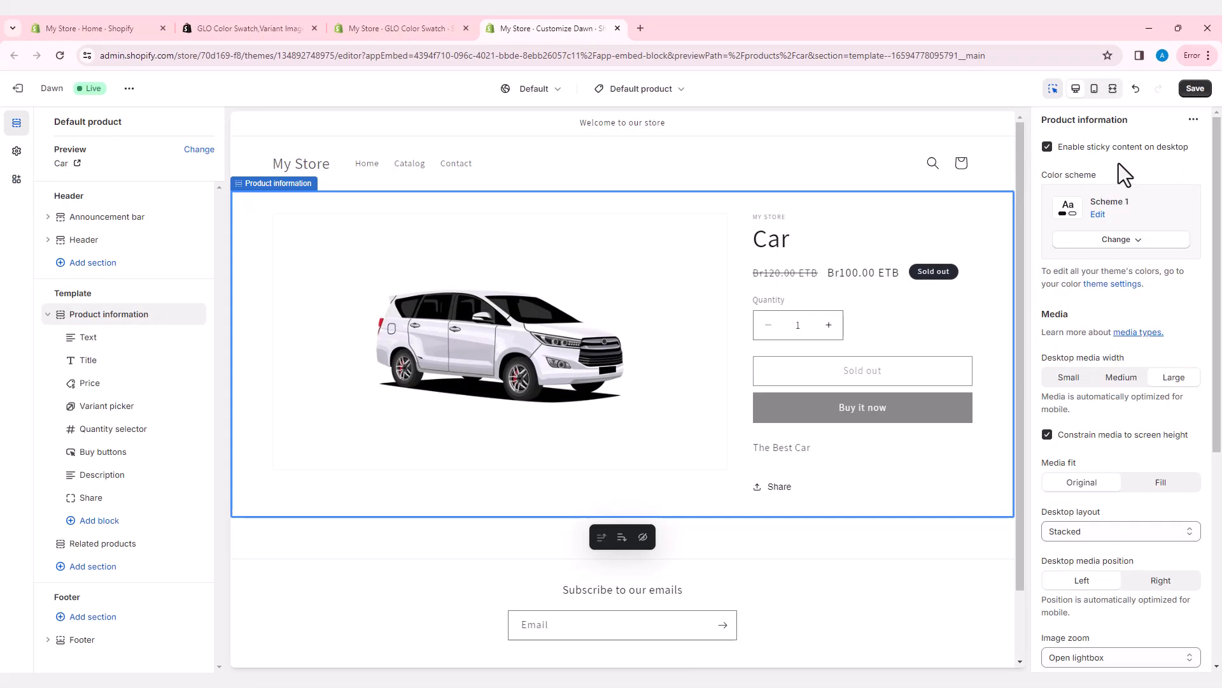
{"action": "left_click", "coordinate": [1196, 90]}
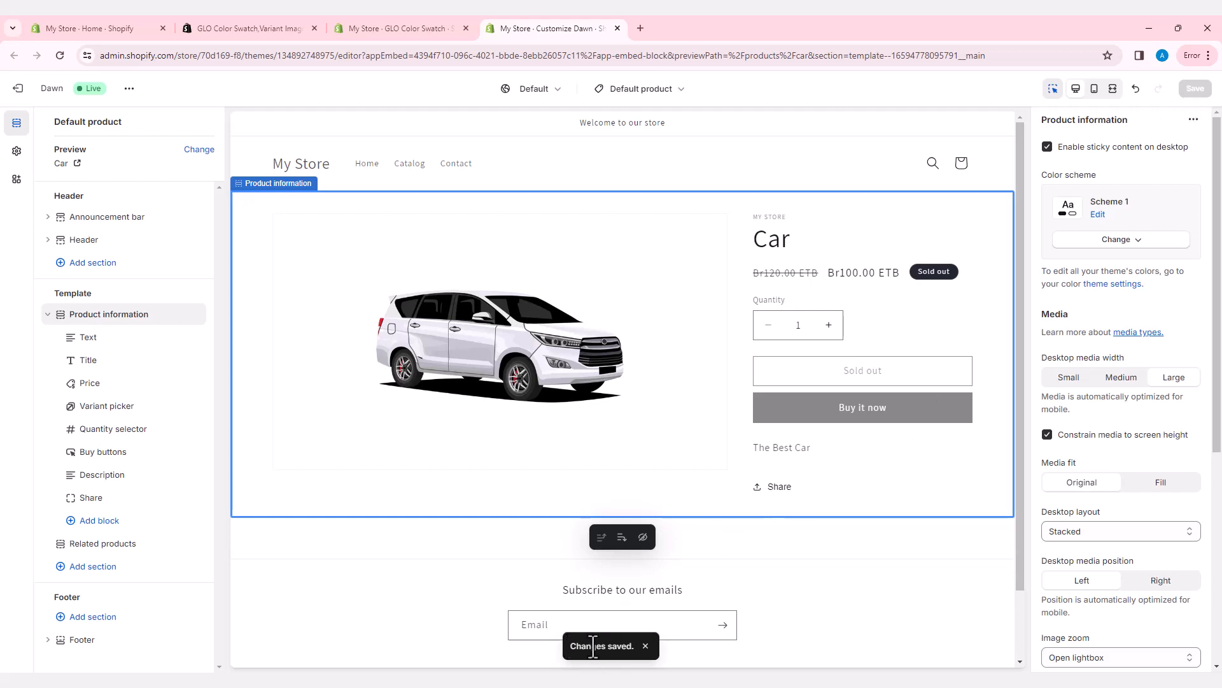
{"action": "left_click_drag", "start_coordinate": [571, 646], "coordinate": [635, 646]}
{"action": "left_click", "coordinate": [432, 29]}
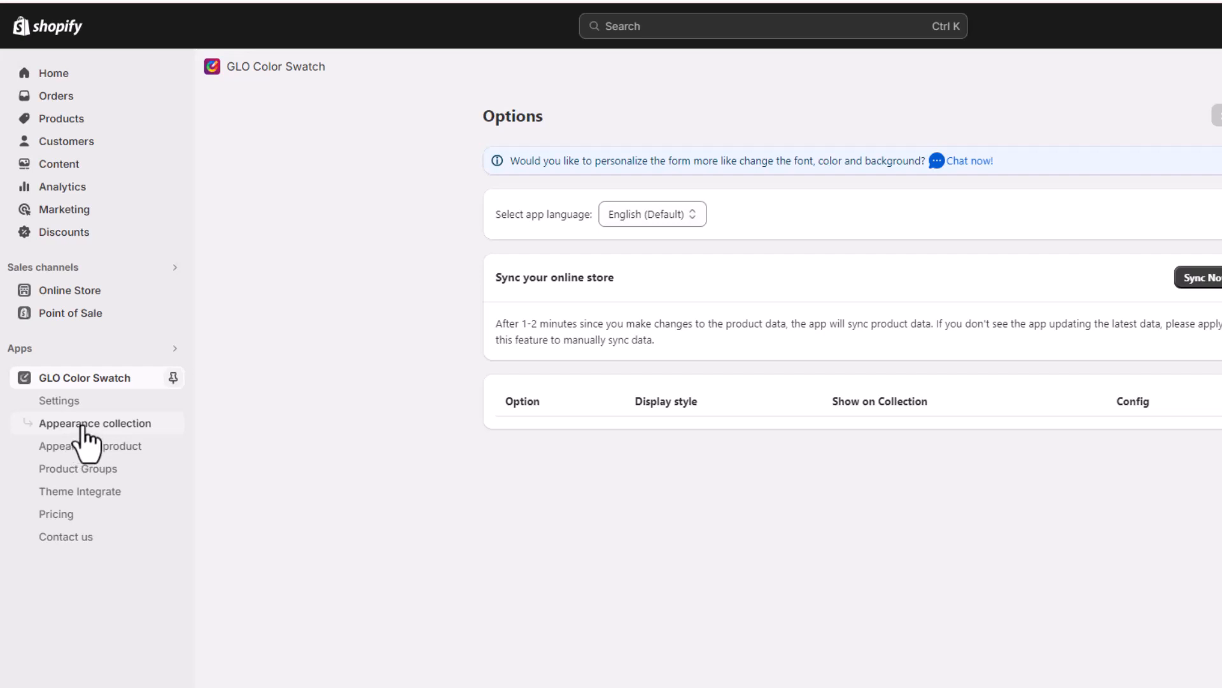
Step: Open the Appearance collection page under GLO Color Swatch
{"action": "left_click", "coordinate": [83, 425]}
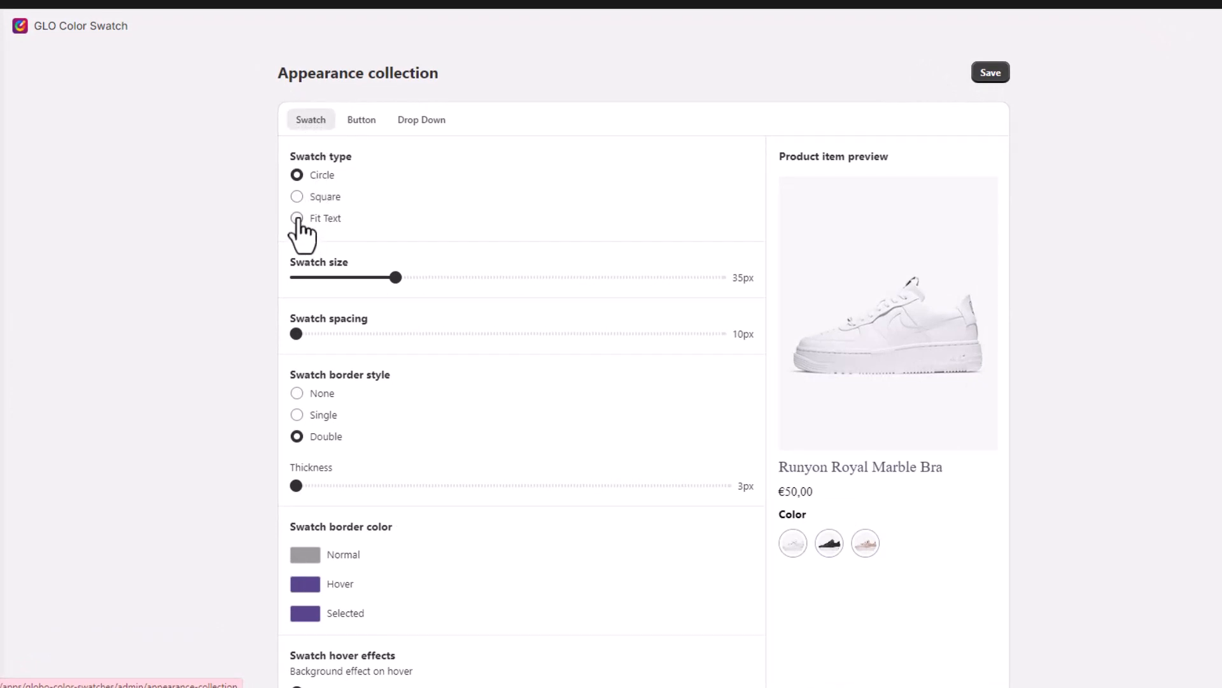
Step: Make collection swatches circular, 38px in size, with 17px spacing
{"action": "left_click", "coordinate": [296, 219]}
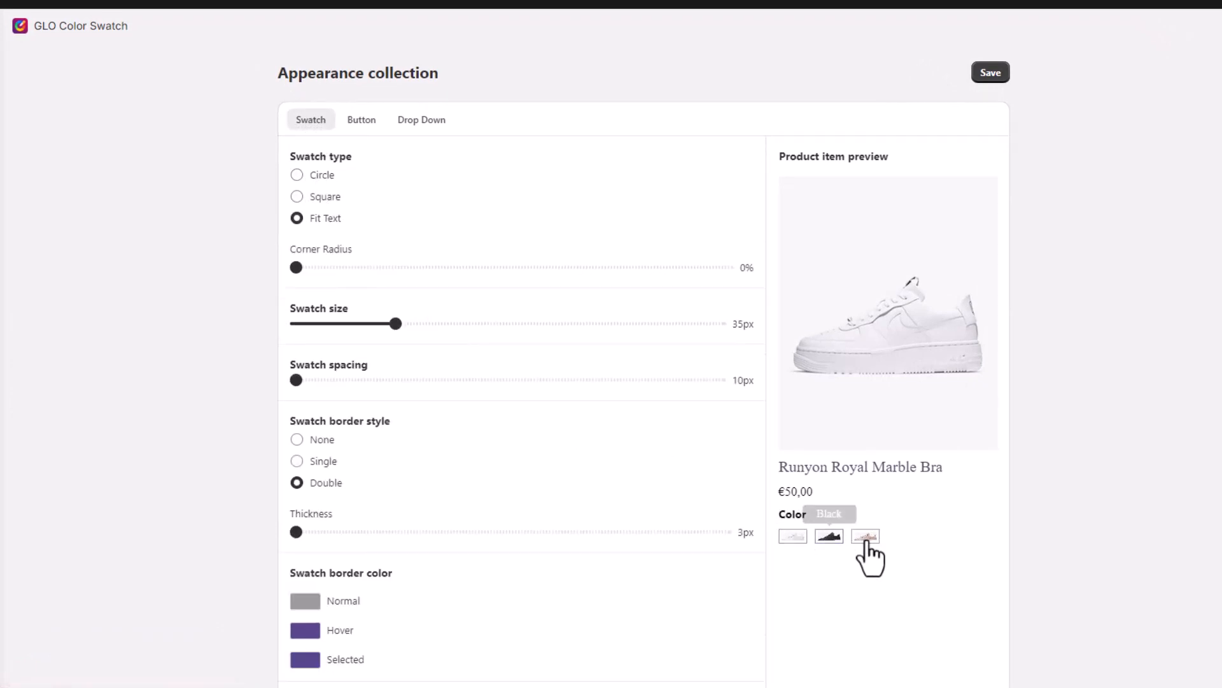
{"action": "left_click", "coordinate": [297, 197]}
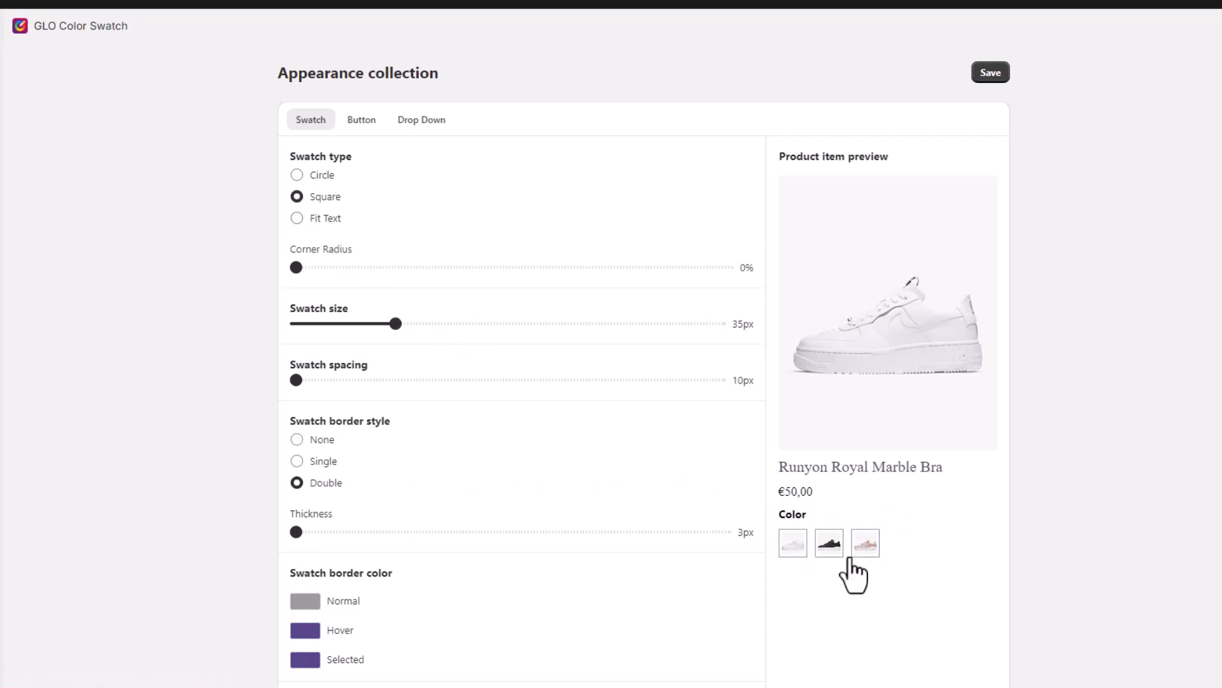
{"action": "left_click", "coordinate": [297, 176]}
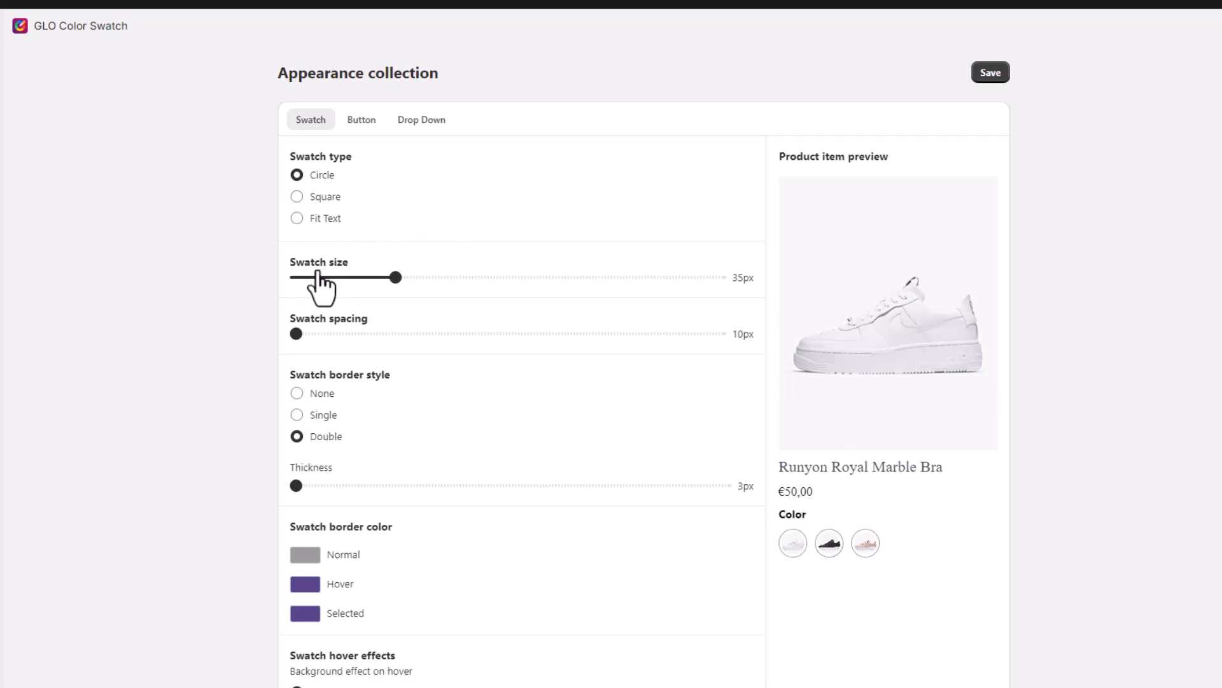
{"action": "left_click_drag", "start_coordinate": [291, 262], "coordinate": [356, 259]}
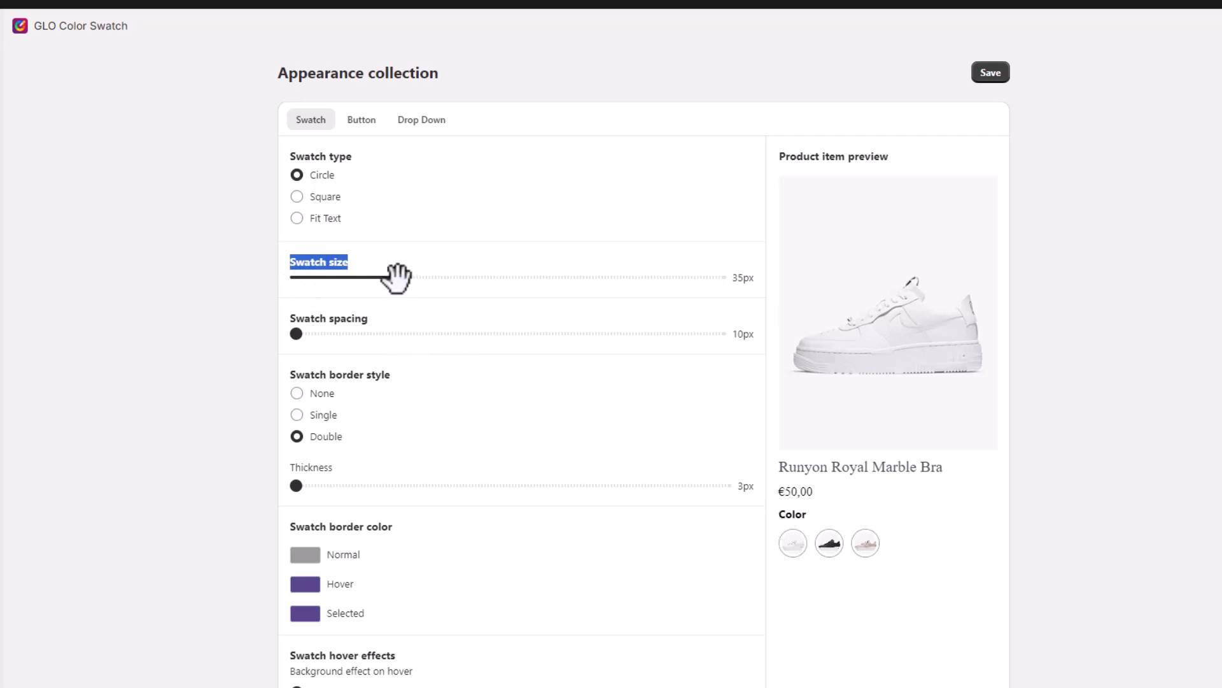
{"action": "left_click_drag", "start_coordinate": [396, 275], "coordinate": [410, 273]}
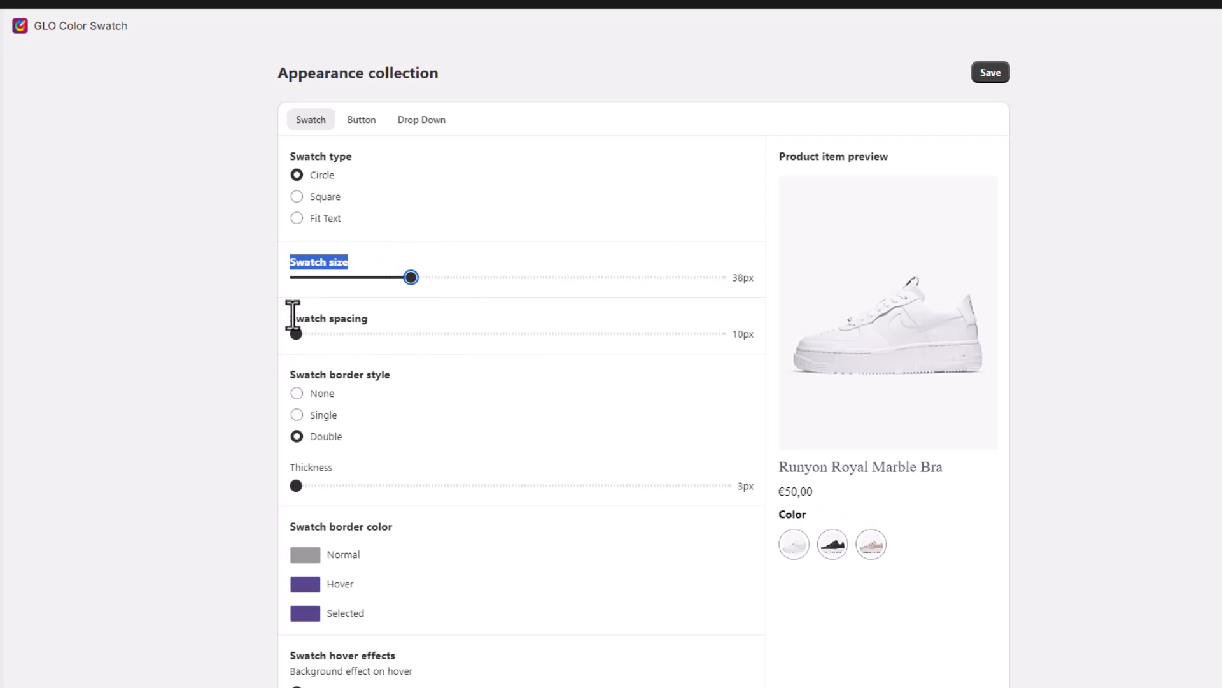
{"action": "left_click_drag", "start_coordinate": [288, 318], "coordinate": [404, 347]}
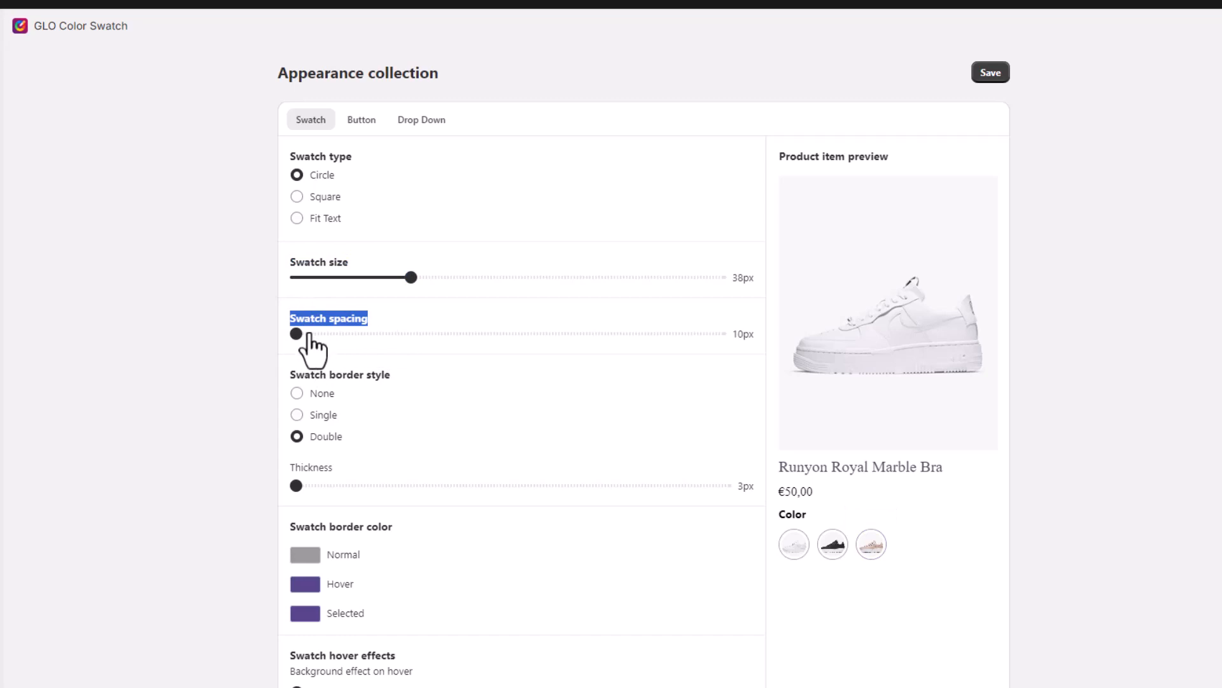
{"action": "left_click_drag", "start_coordinate": [296, 329], "coordinate": [369, 329]}
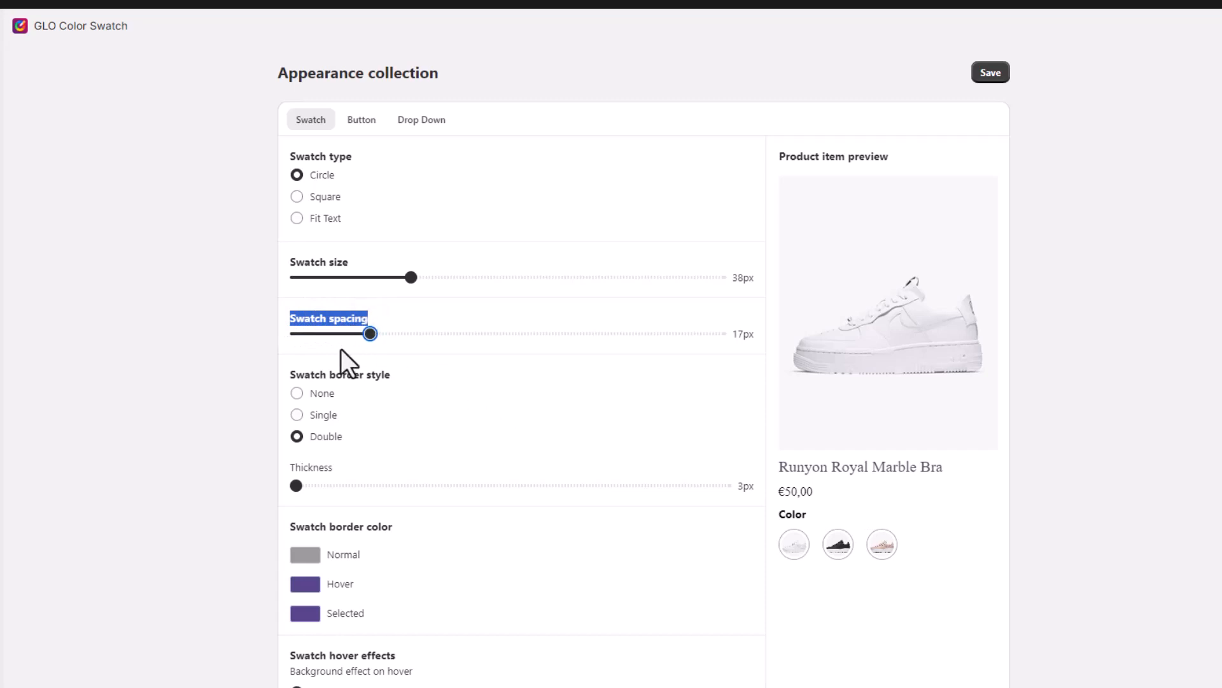
{"action": "left_click", "coordinate": [278, 337]}
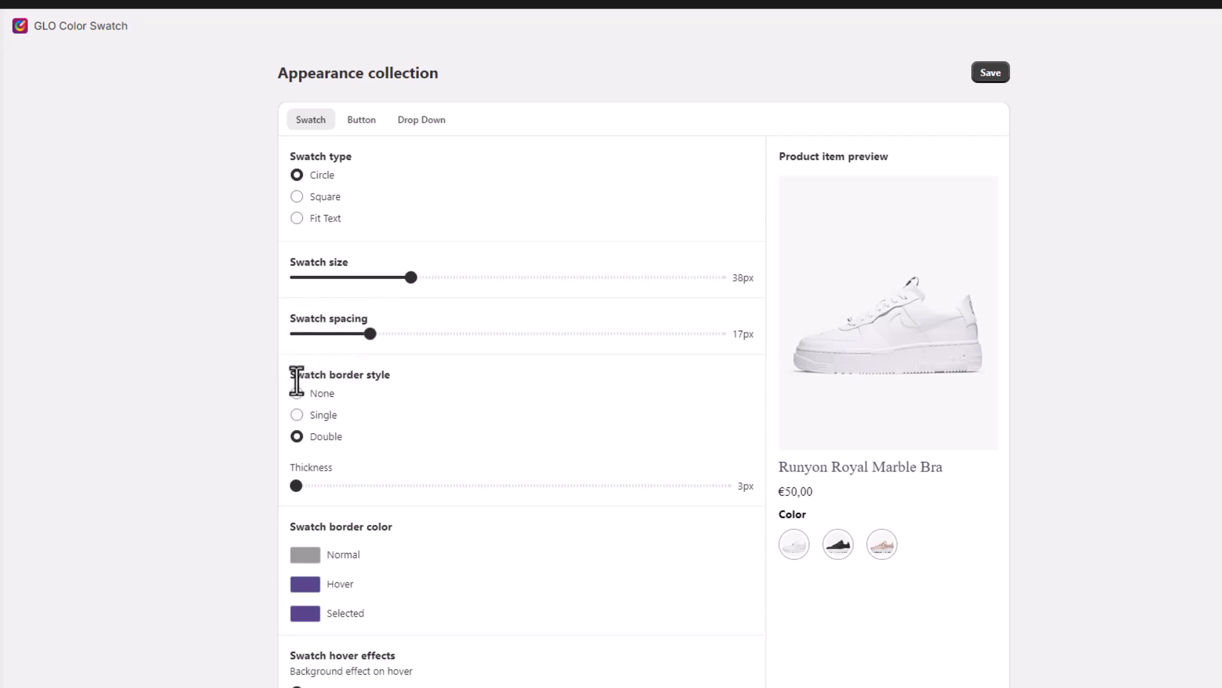
Step: Keep the swatch border style Double with 3px thickness
{"action": "left_click_drag", "start_coordinate": [287, 374], "coordinate": [414, 376]}
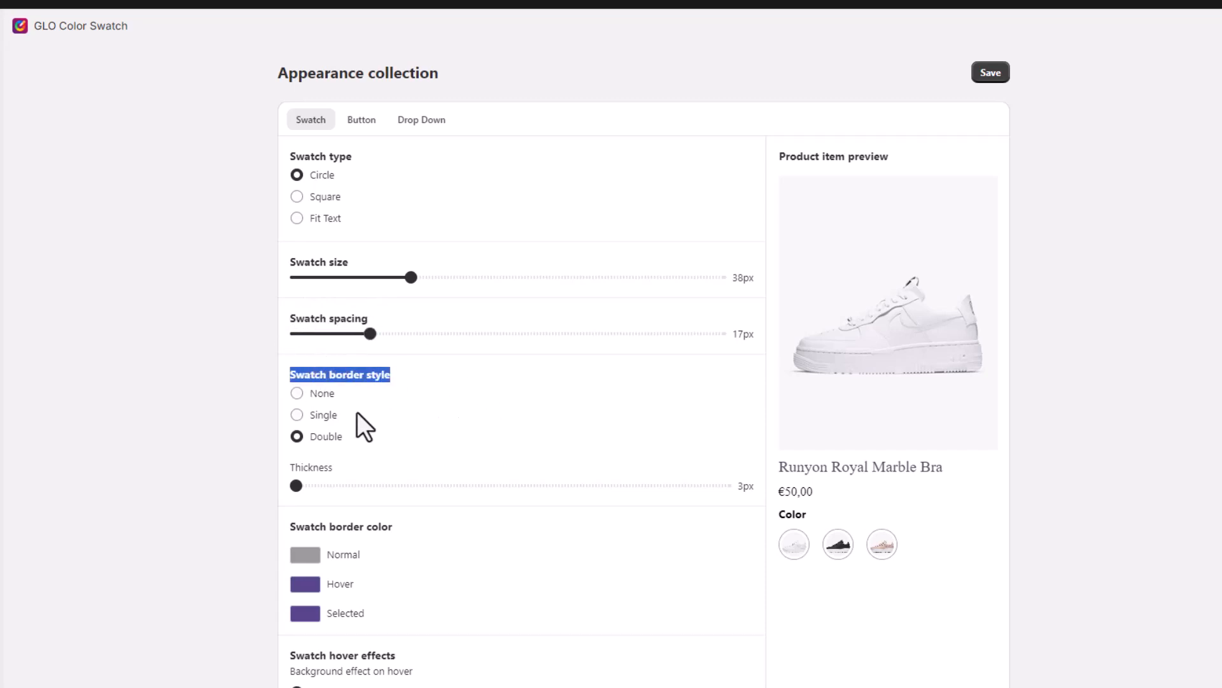
{"action": "left_click", "coordinate": [297, 394]}
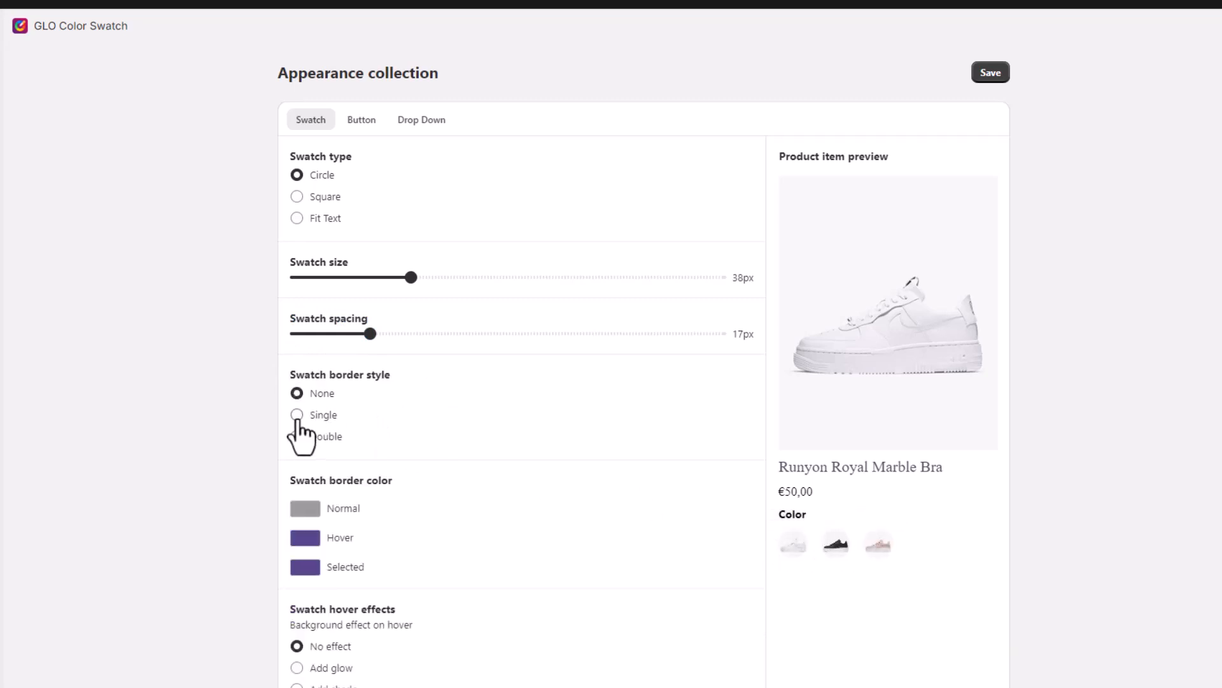
{"action": "left_click", "coordinate": [311, 418]}
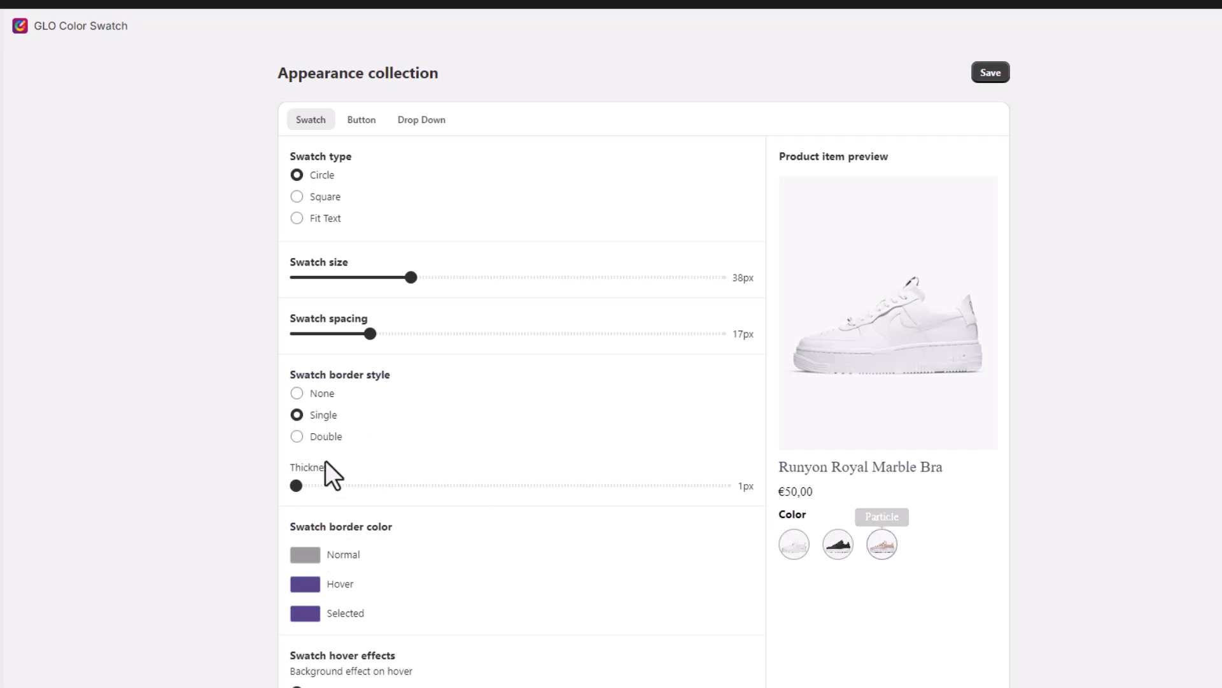
{"action": "left_click", "coordinate": [298, 440]}
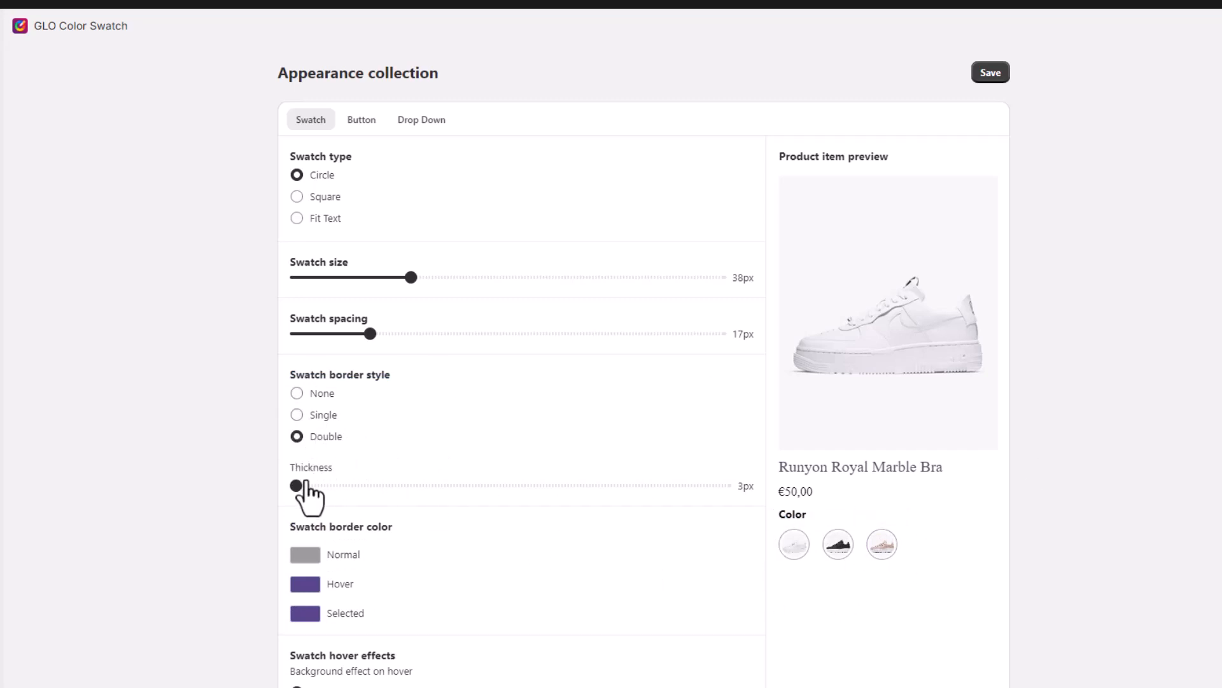
{"action": "mouse_move", "coordinate": [300, 482]}
{"action": "left_mouse_down"}
{"action": "mouse_move", "coordinate": [589, 484]}
{"action": "mouse_move", "coordinate": [296, 488]}
{"action": "left_mouse_up"}
Step: Set swatch border colours: red for Normal, yellow for Hover, blue-violet for Selected
{"action": "scroll", "coordinate": [417, 566], "scroll_direction": "down", "scroll_amount": 3}
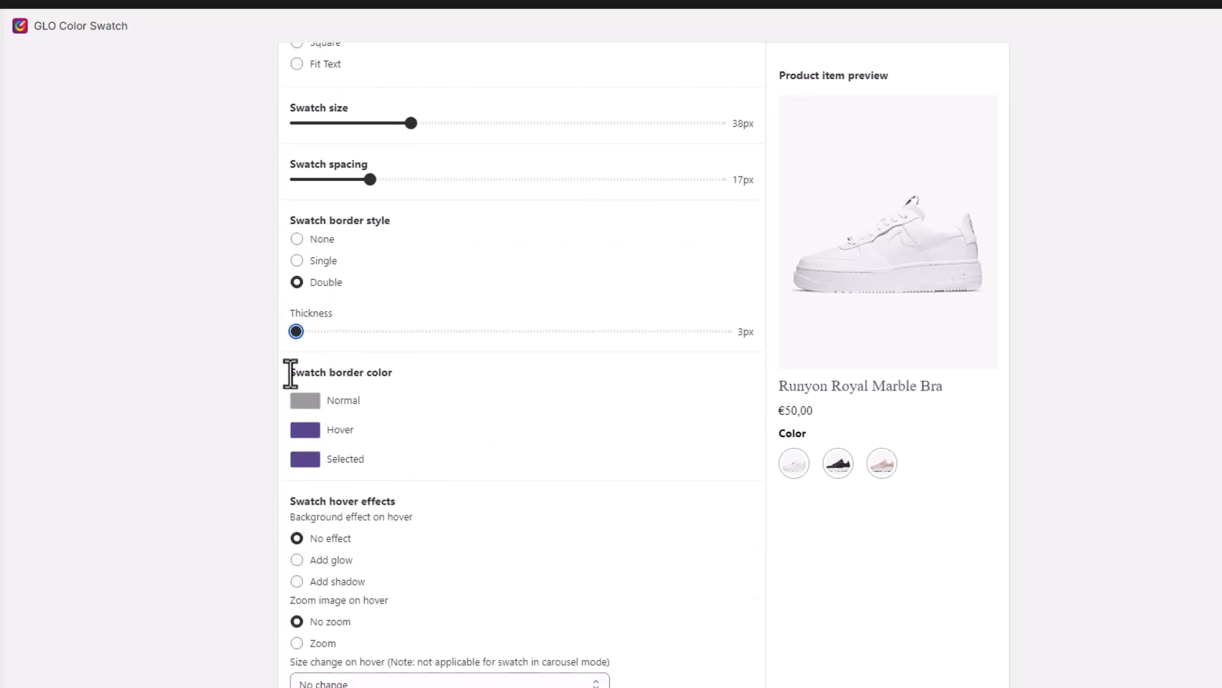
{"action": "left_click_drag", "start_coordinate": [290, 373], "coordinate": [404, 387]}
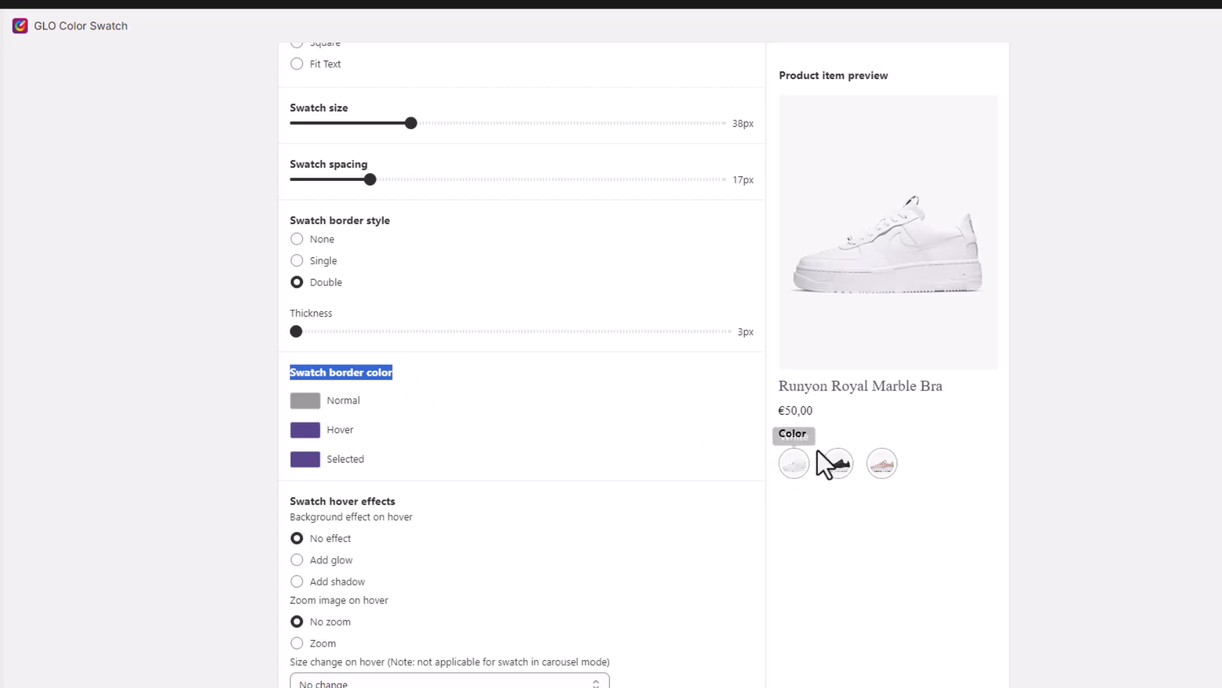
{"action": "left_click", "coordinate": [306, 401]}
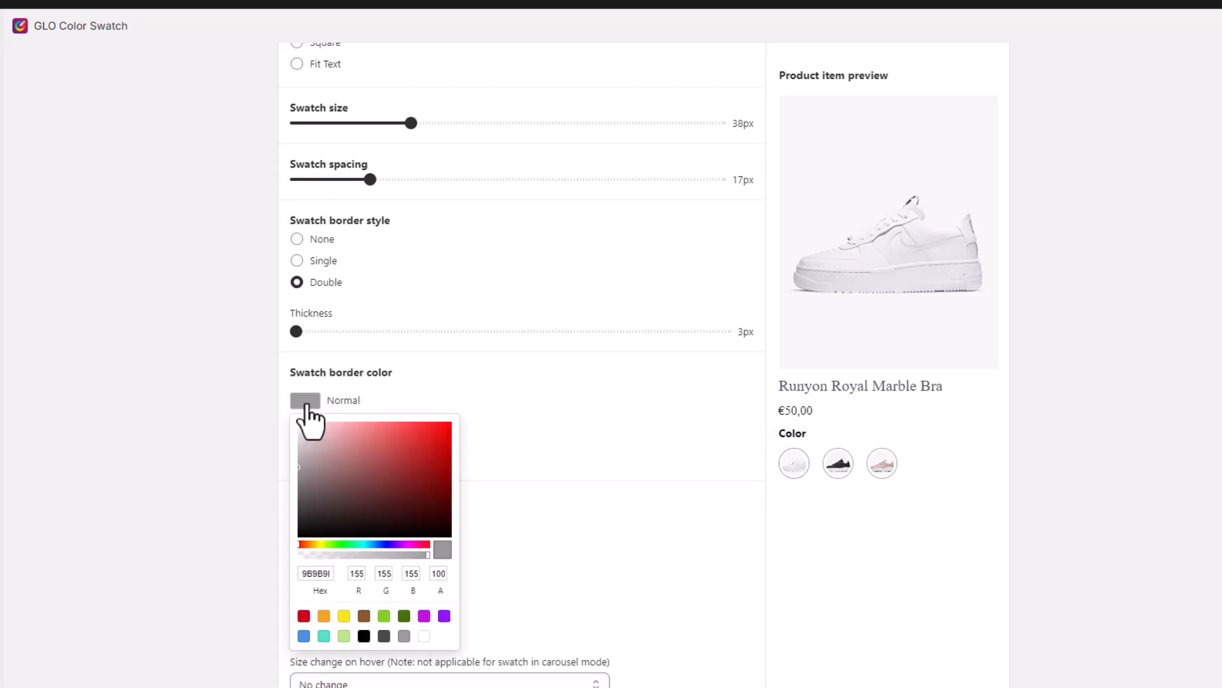
{"action": "left_click_drag", "start_coordinate": [443, 429], "coordinate": [500, 405]}
{"action": "left_click", "coordinate": [499, 405]}
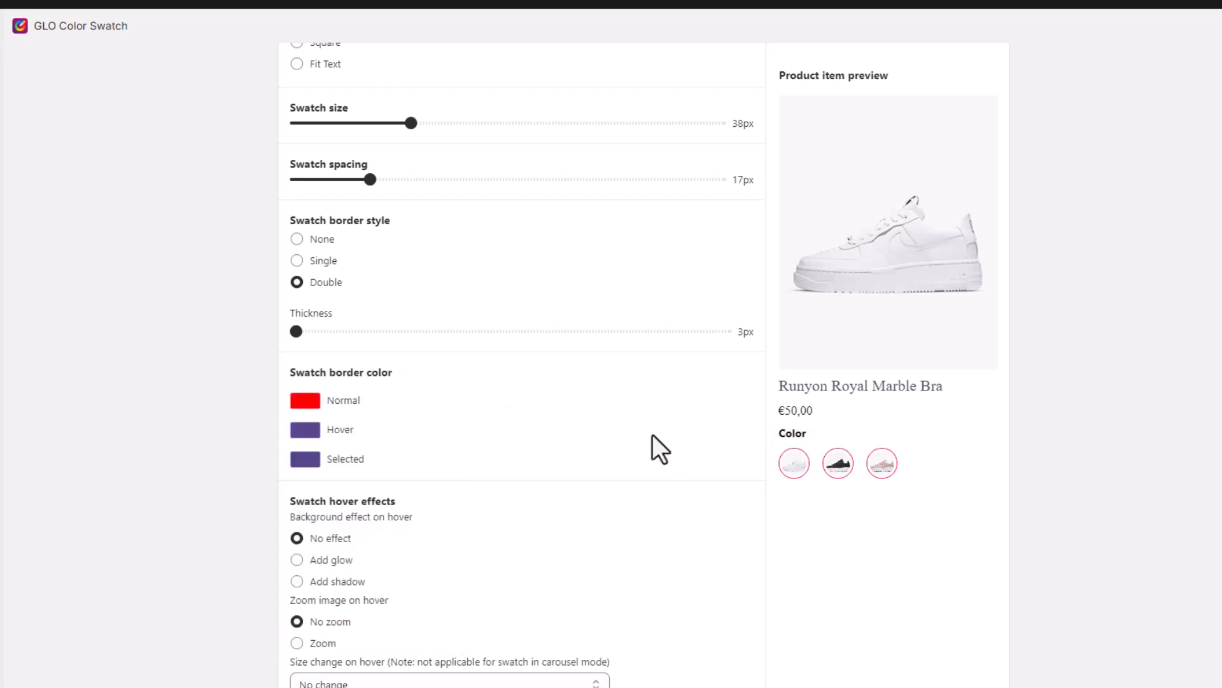
{"action": "left_click", "coordinate": [312, 432]}
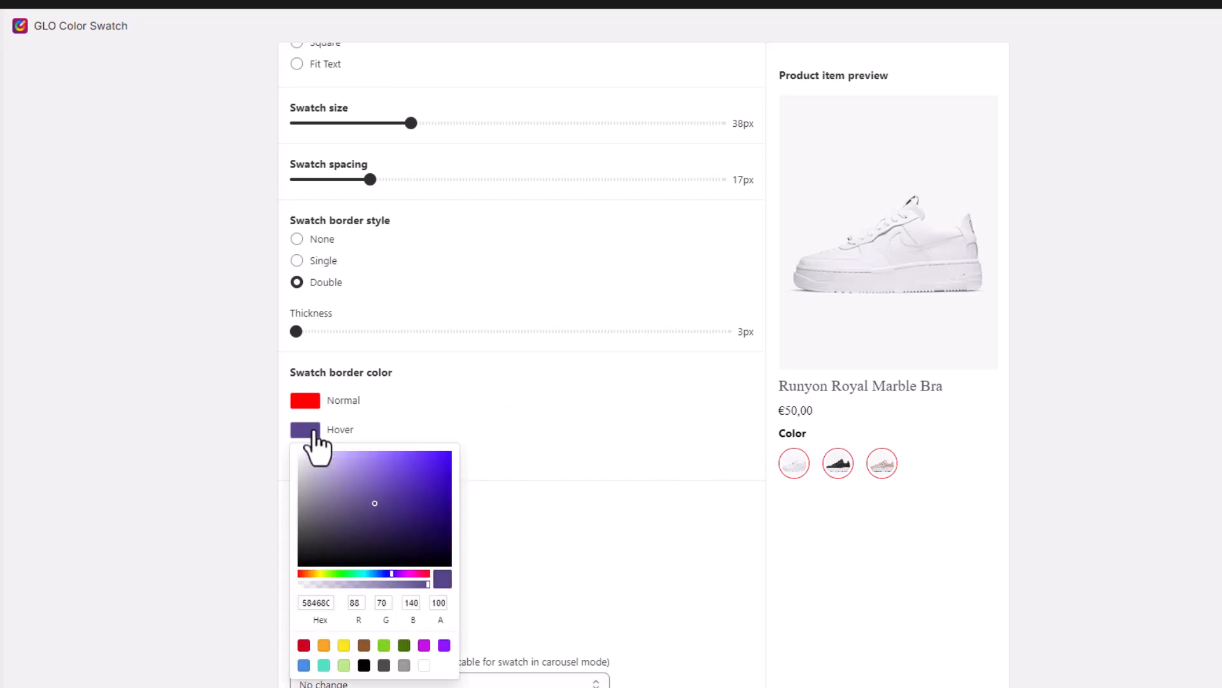
{"action": "left_click", "coordinate": [322, 573]}
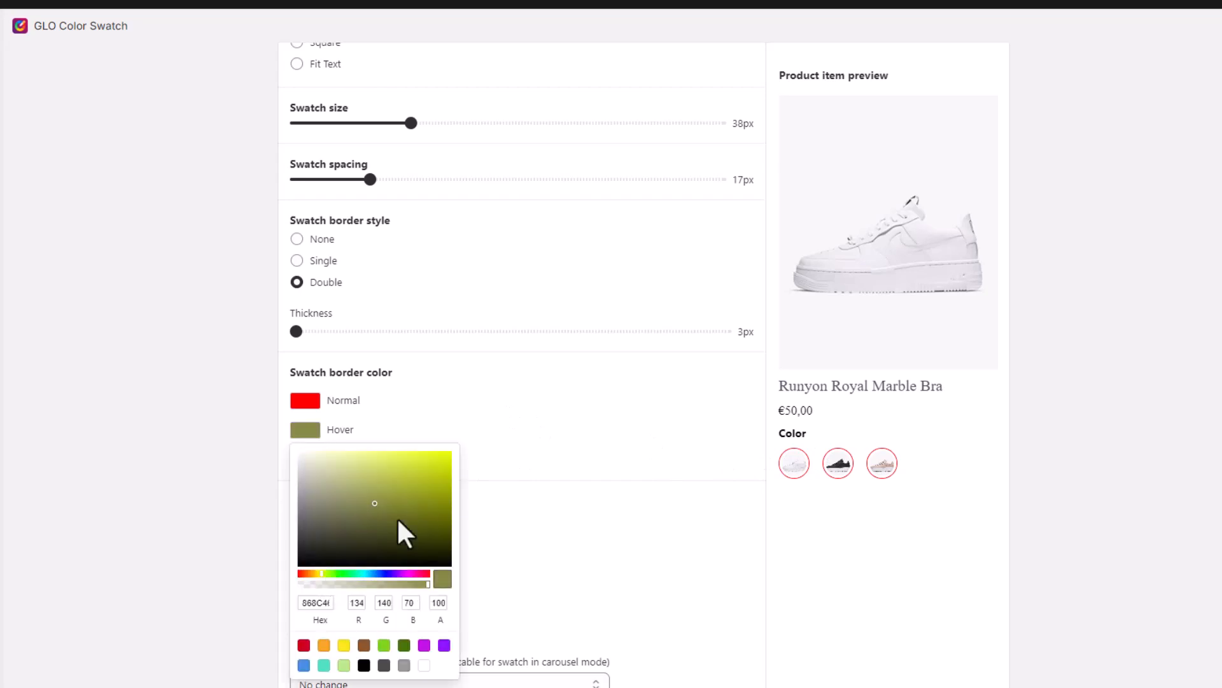
{"action": "left_click_drag", "start_coordinate": [434, 462], "coordinate": [491, 447]}
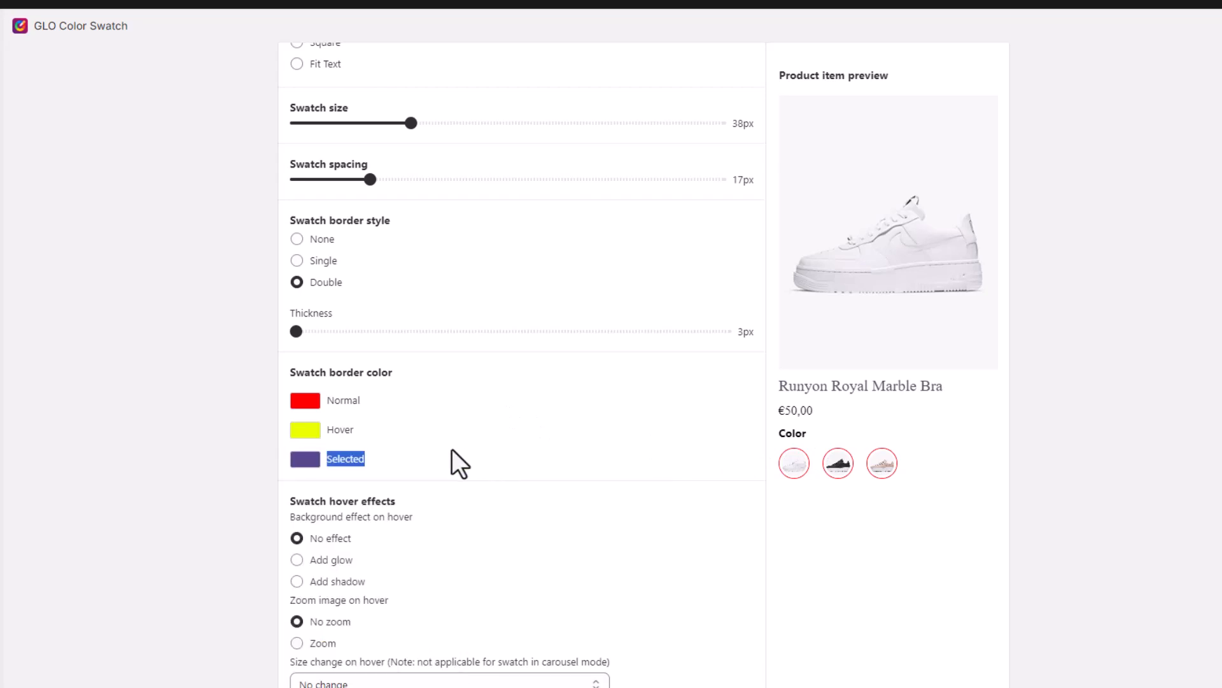
{"action": "left_click", "coordinate": [418, 459]}
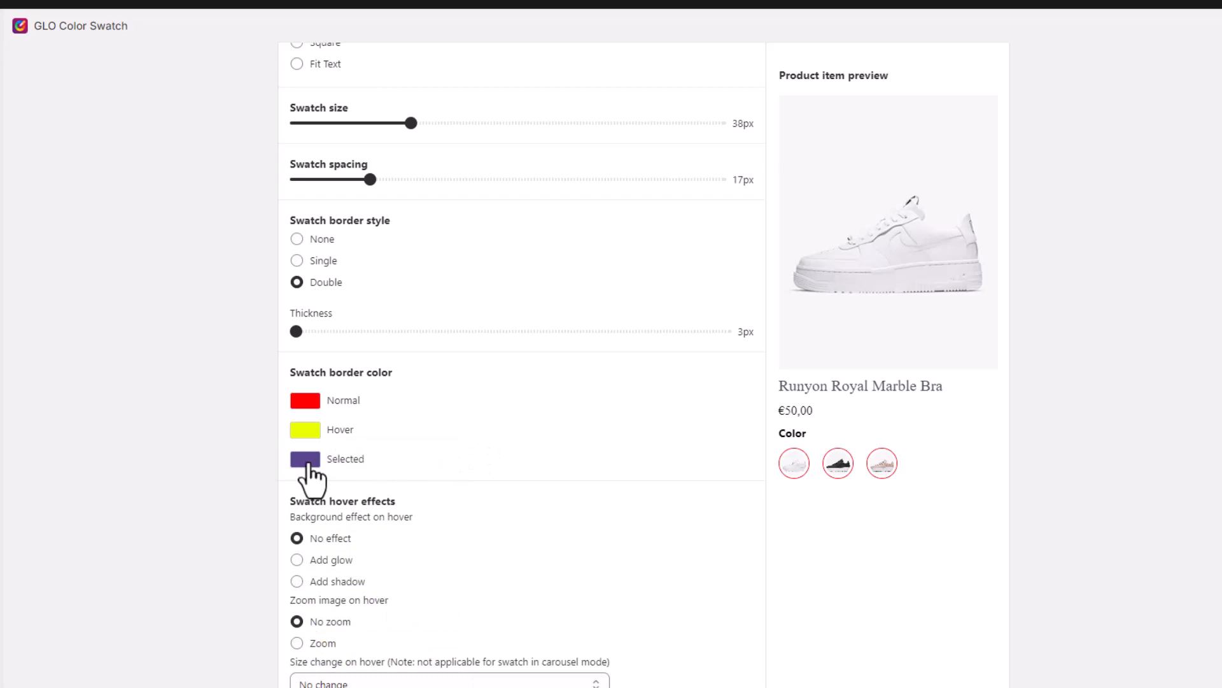
{"action": "left_click", "coordinate": [307, 459]}
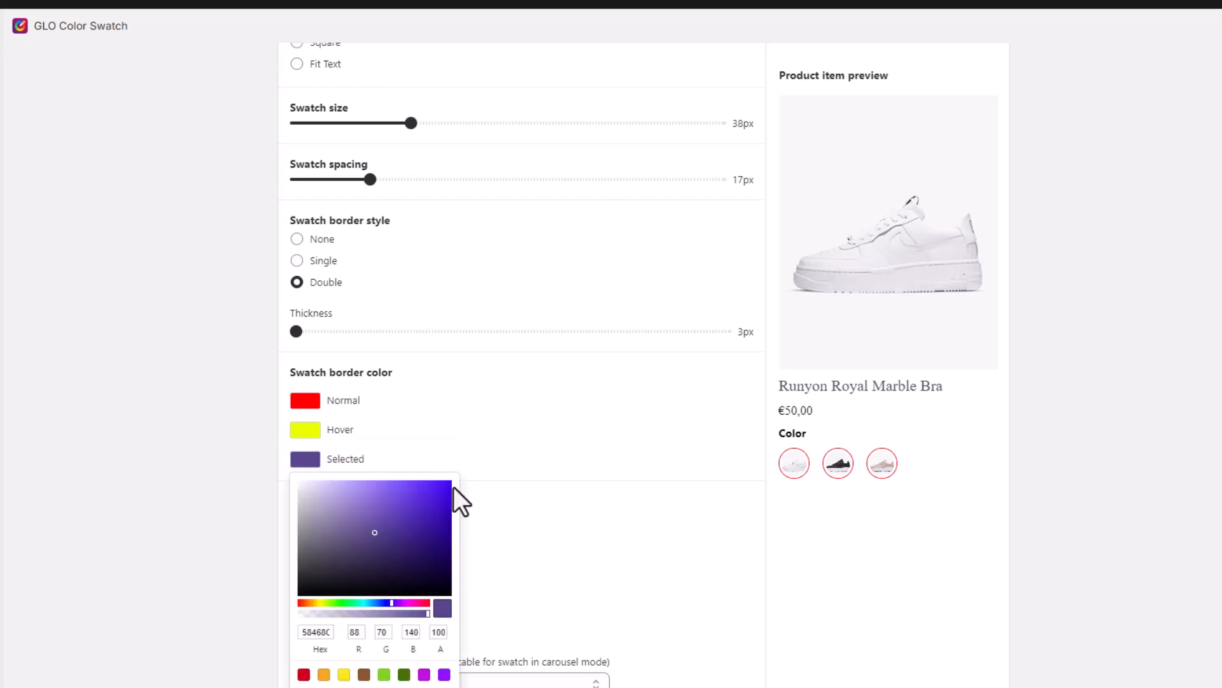
{"action": "left_click_drag", "start_coordinate": [453, 487], "coordinate": [477, 475]}
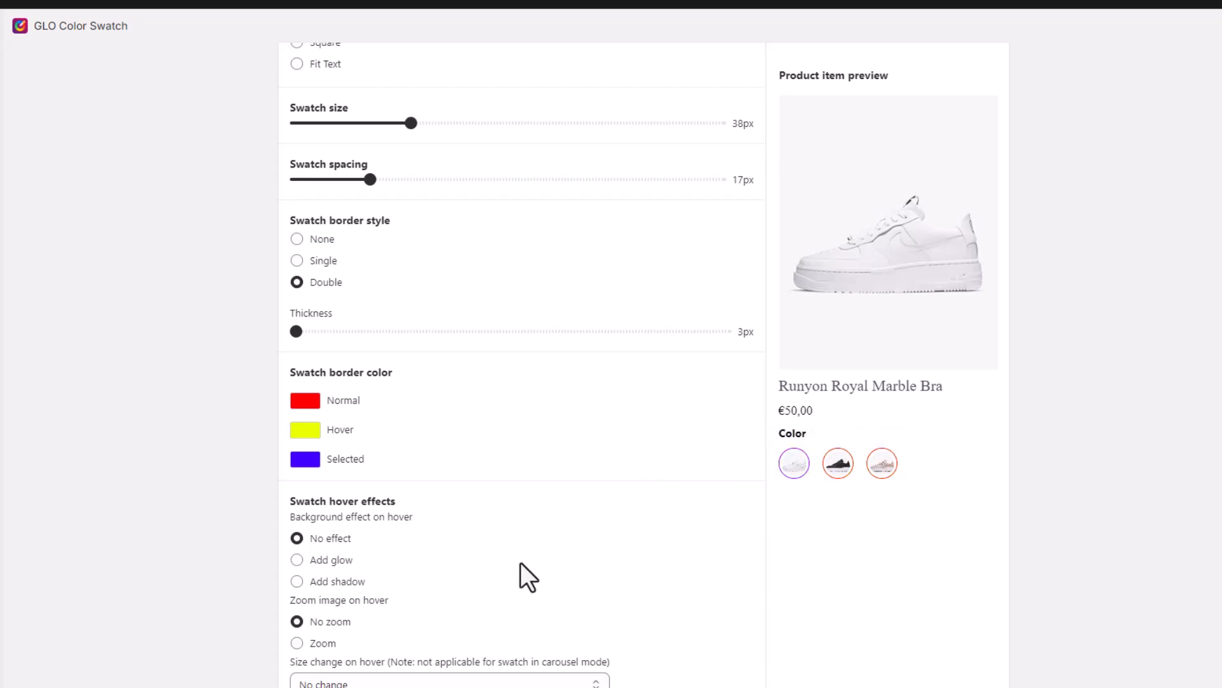
Step: Set the swatch hover effect to Add glow, leaving image zoom at No zoom
{"action": "scroll", "coordinate": [520, 563], "scroll_direction": "down", "scroll_amount": 4}
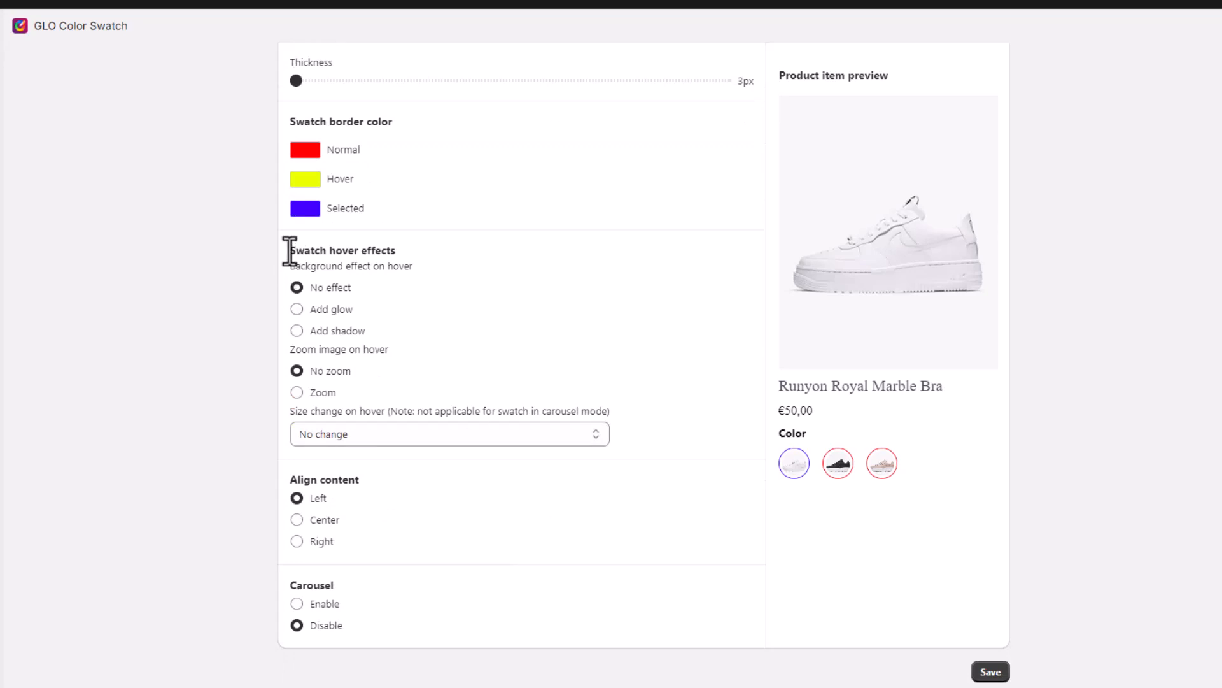
{"action": "left_click_drag", "start_coordinate": [289, 252], "coordinate": [398, 254]}
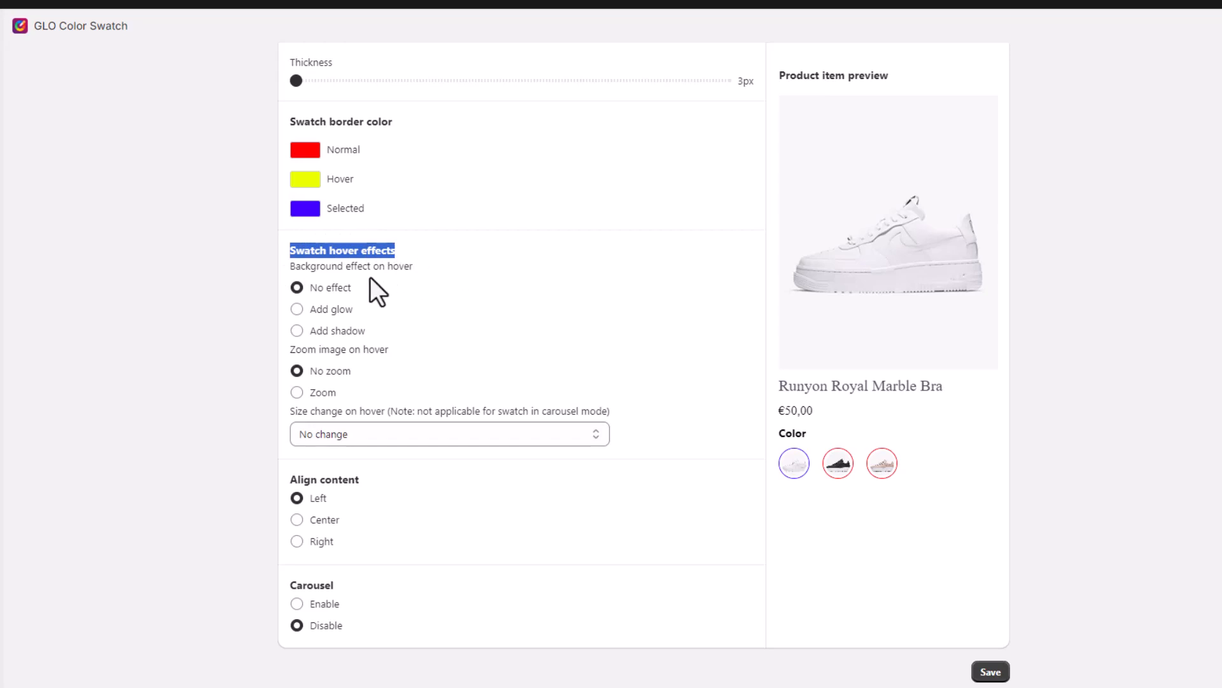
{"action": "left_click", "coordinate": [298, 310]}
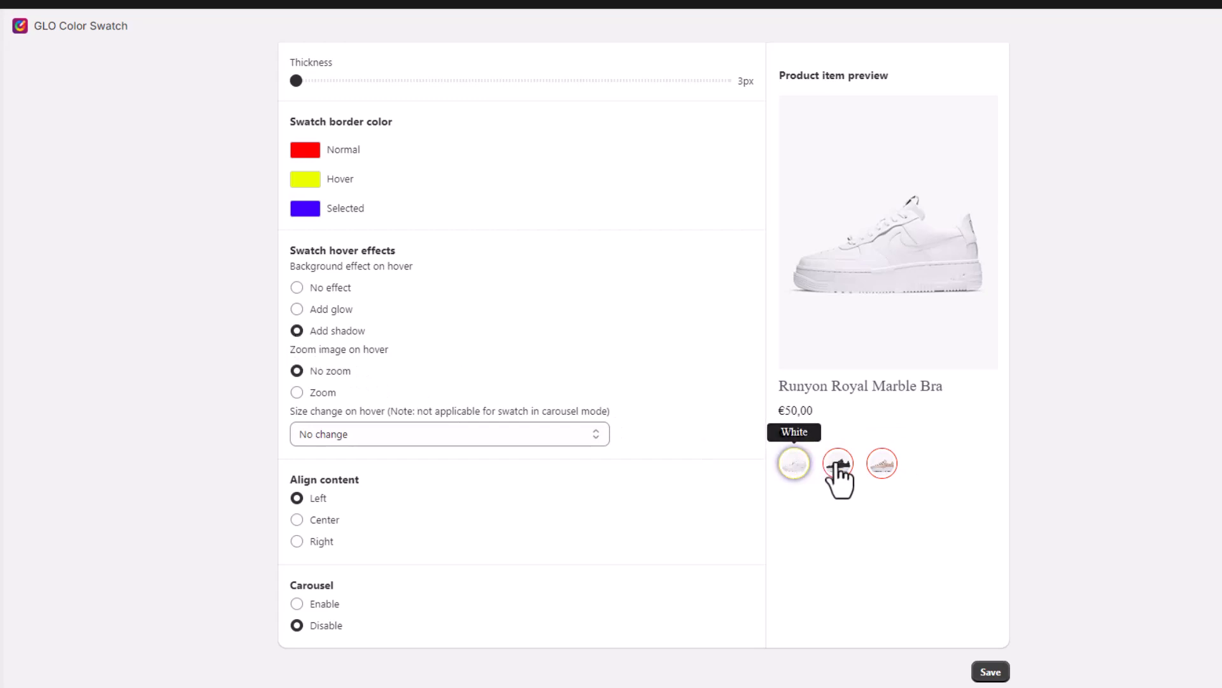
{"action": "left_click", "coordinate": [296, 310]}
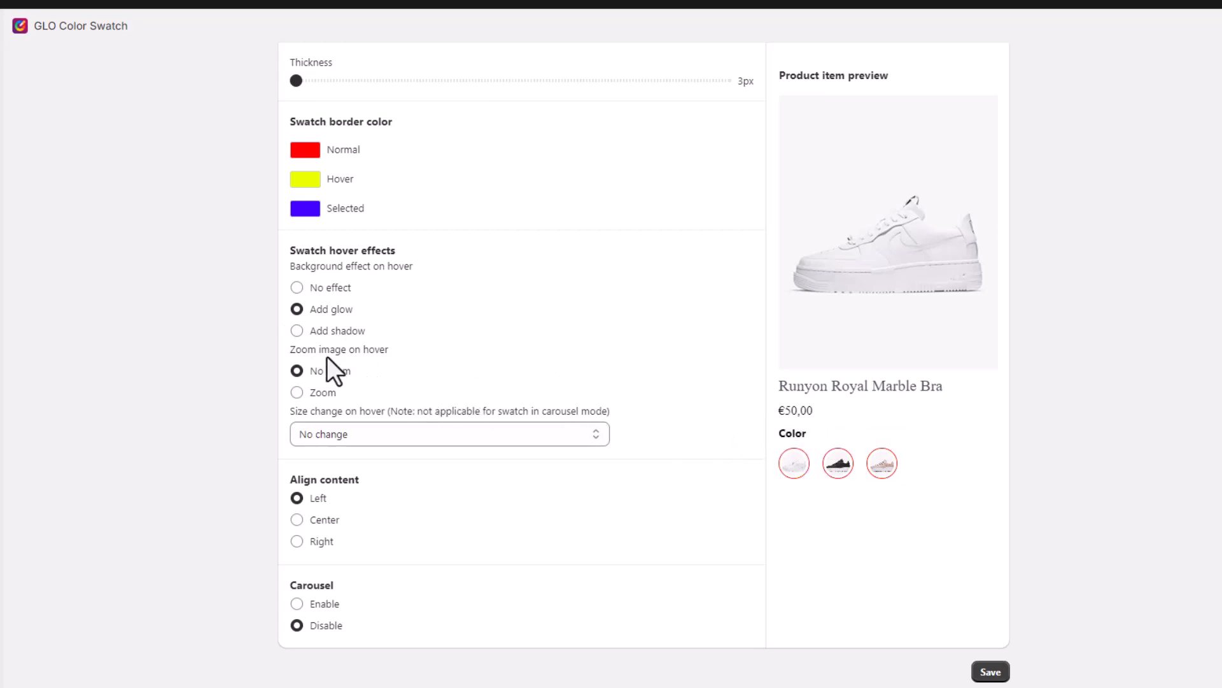
{"action": "left_click", "coordinate": [298, 393]}
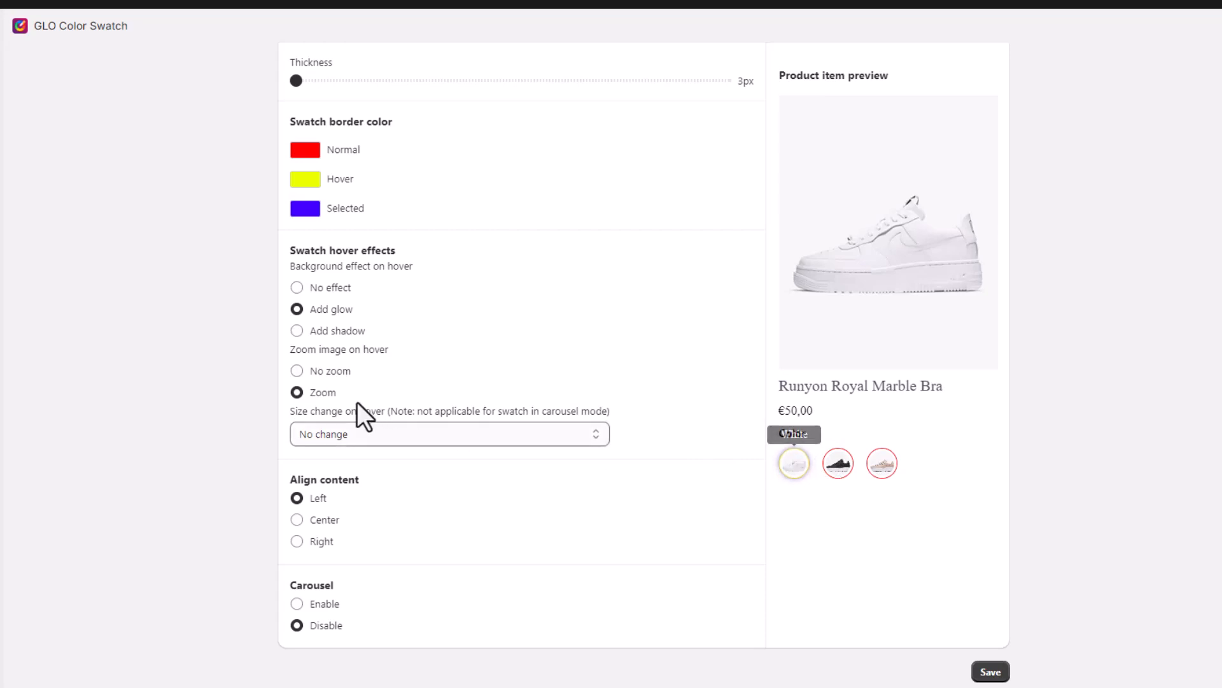
{"action": "left_click", "coordinate": [297, 372]}
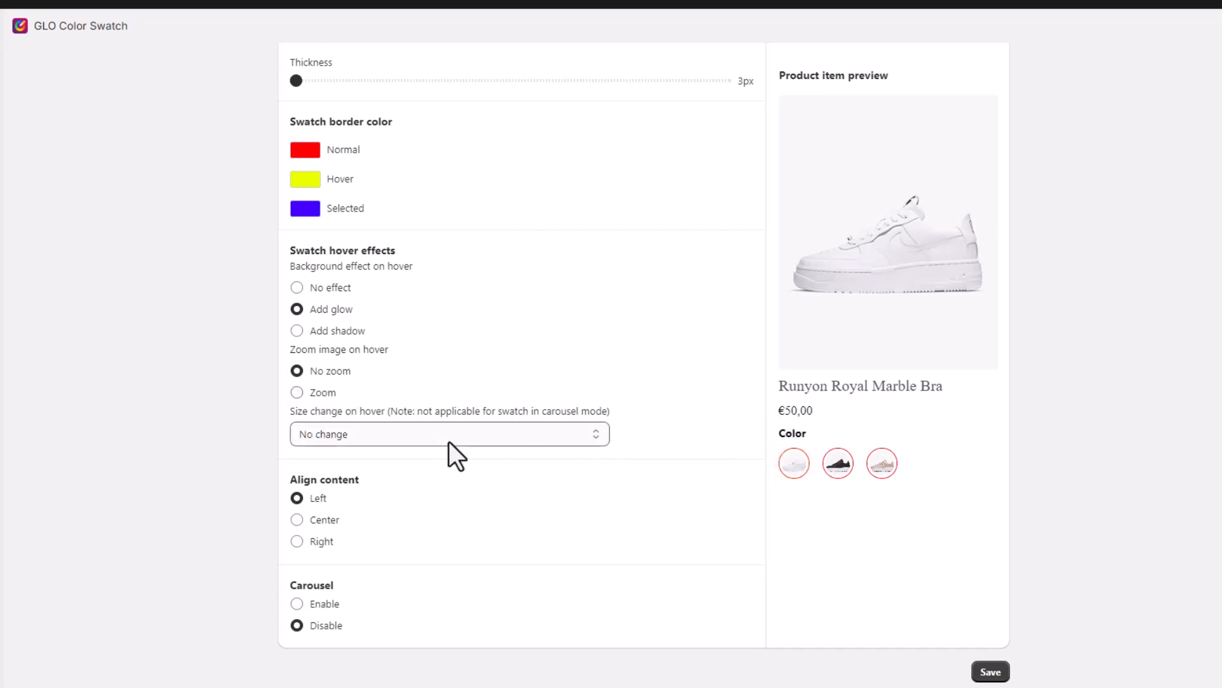
Step: Set hover size change to Increase size and return card content alignment to Left
{"action": "left_click", "coordinate": [599, 441]}
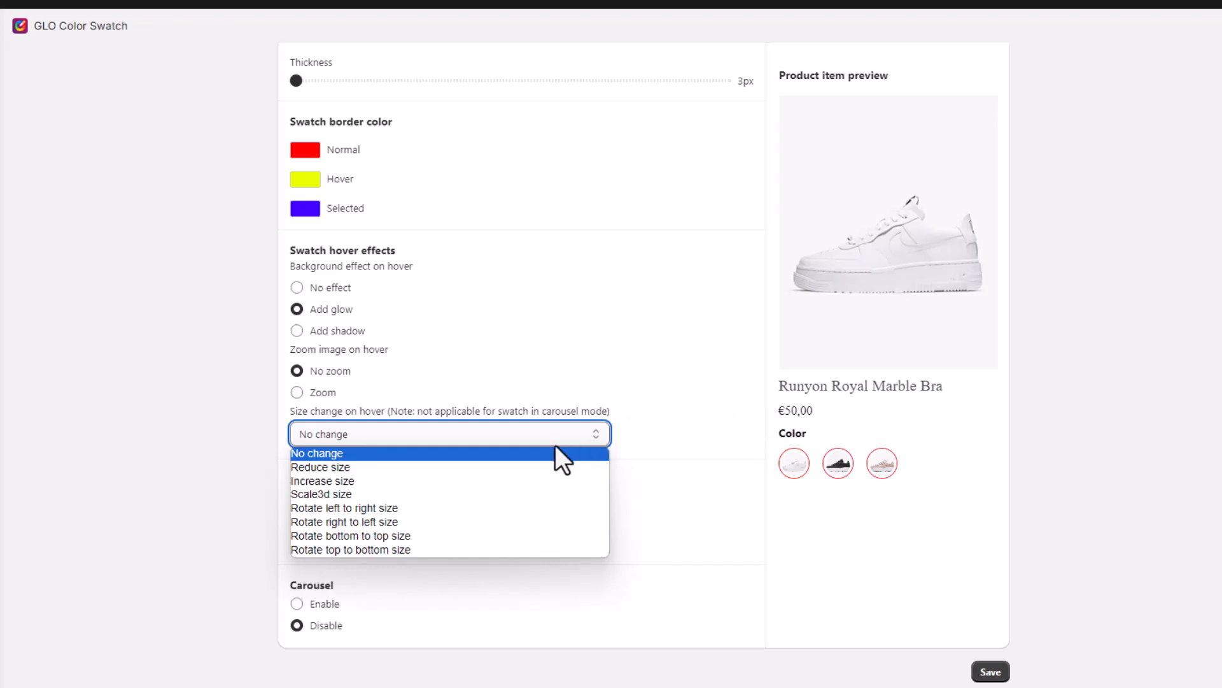
{"action": "left_click", "coordinate": [359, 481]}
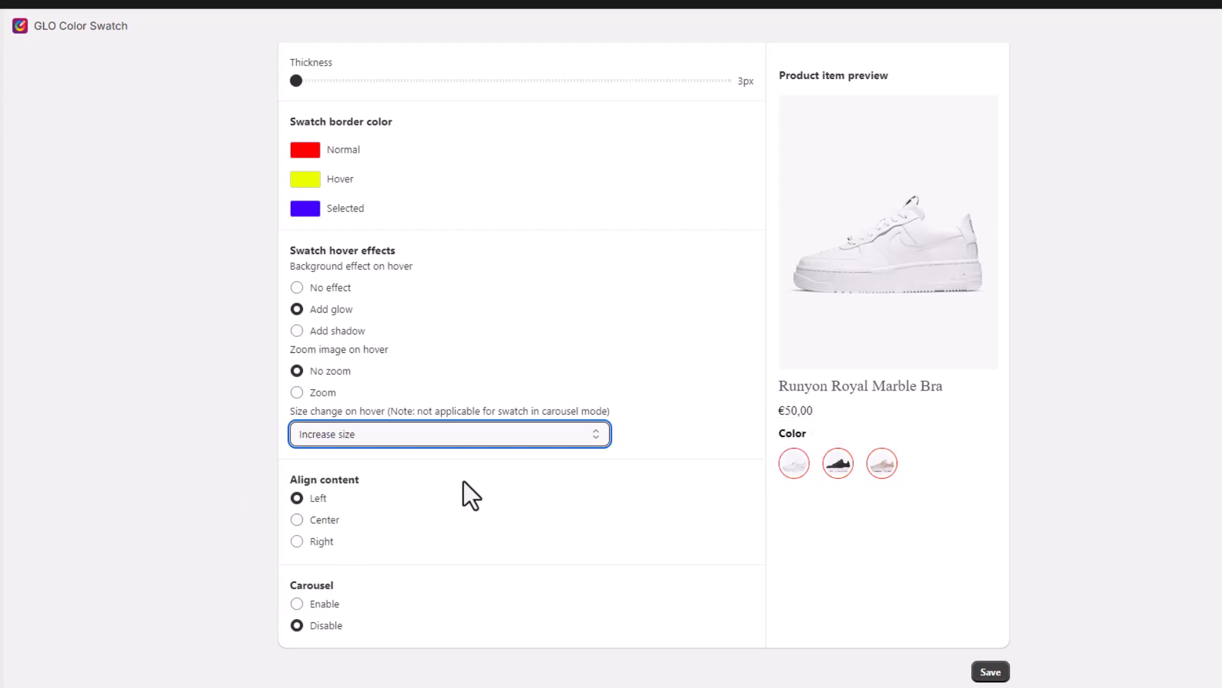
{"action": "left_click_drag", "start_coordinate": [290, 480], "coordinate": [376, 481]}
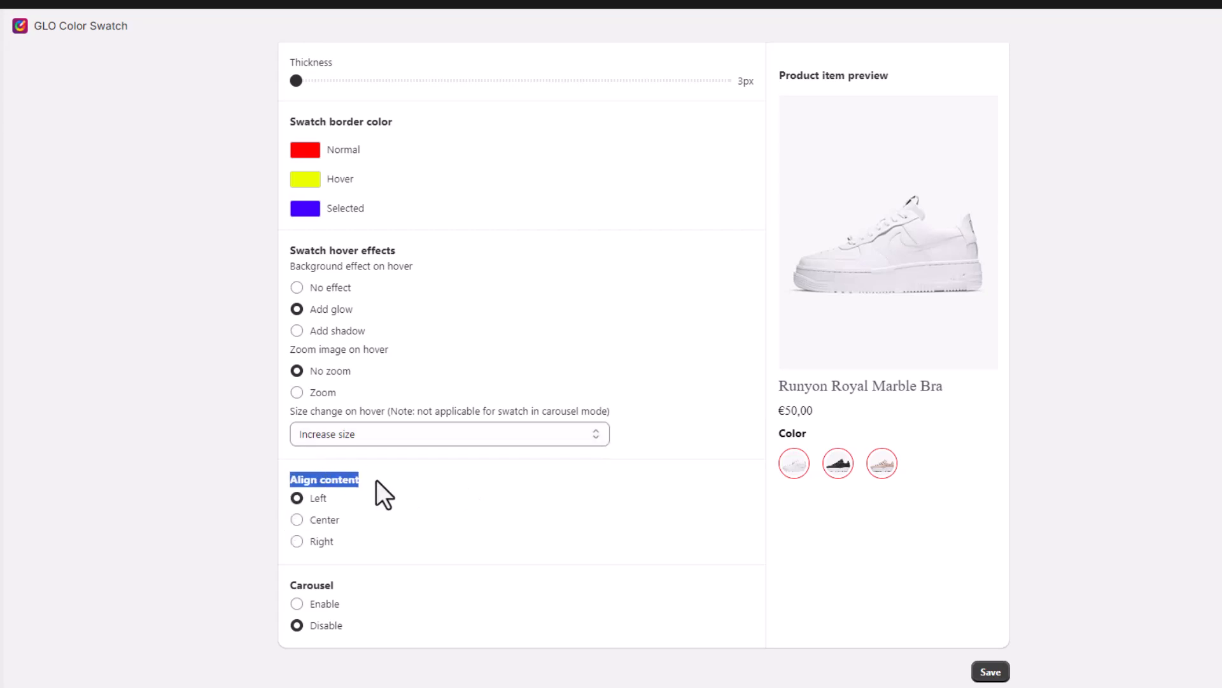
{"action": "left_click", "coordinate": [296, 529]}
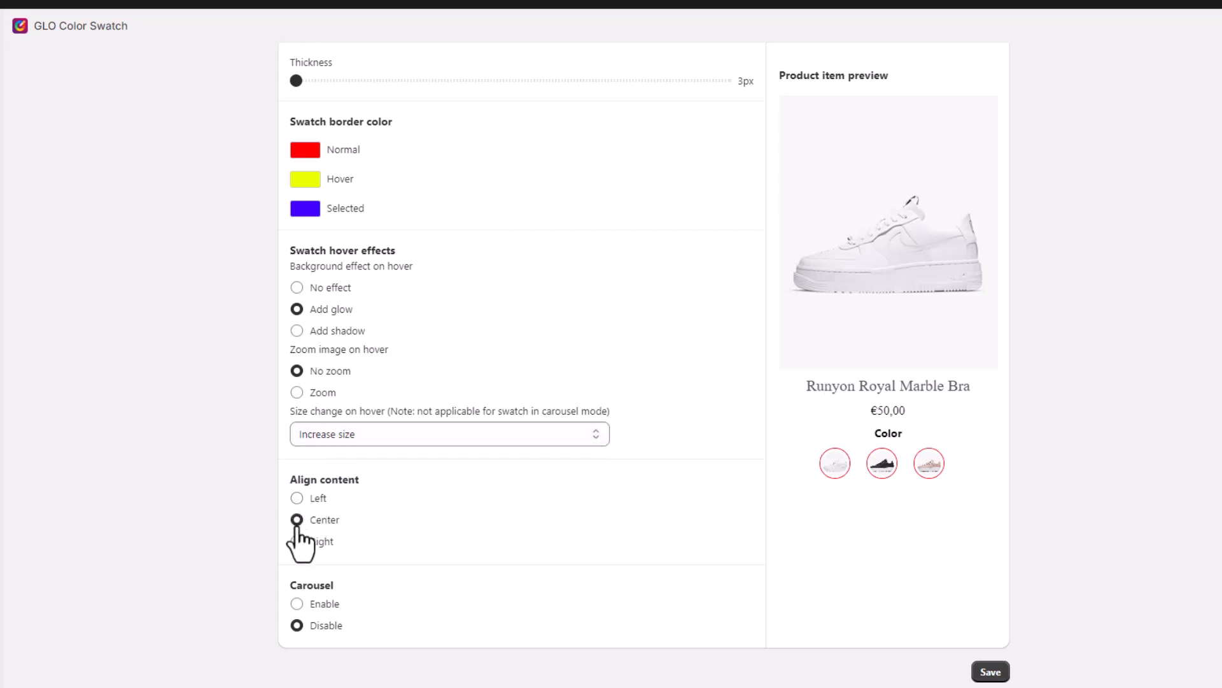
{"action": "left_click", "coordinate": [297, 541]}
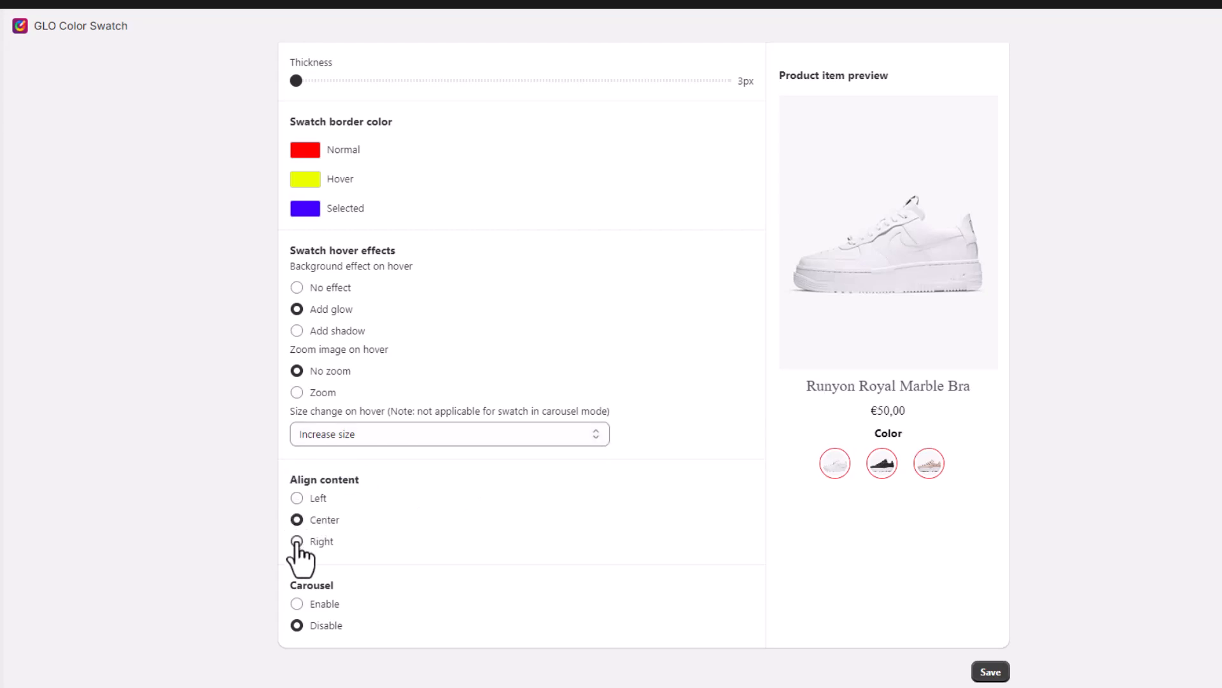
{"action": "left_click", "coordinate": [297, 497]}
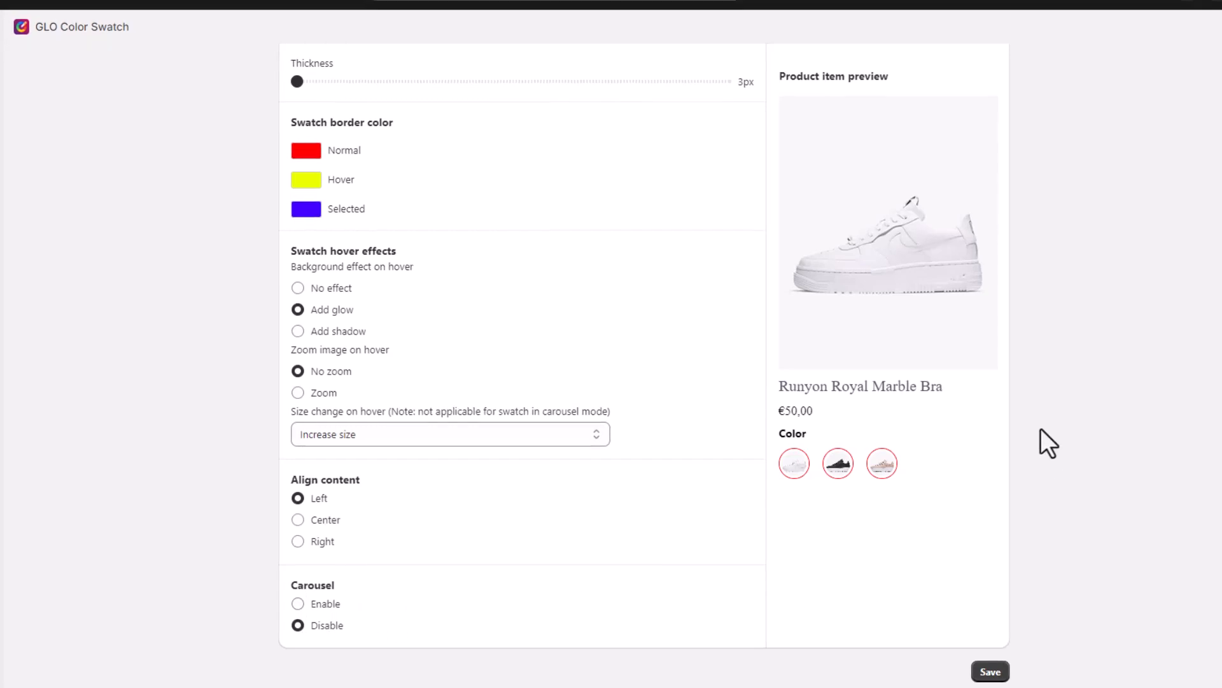
Step: Save the Appearance collection settings and confirm the Save successful message
{"action": "scroll", "coordinate": [1110, 394], "scroll_direction": "up", "scroll_amount": 6}
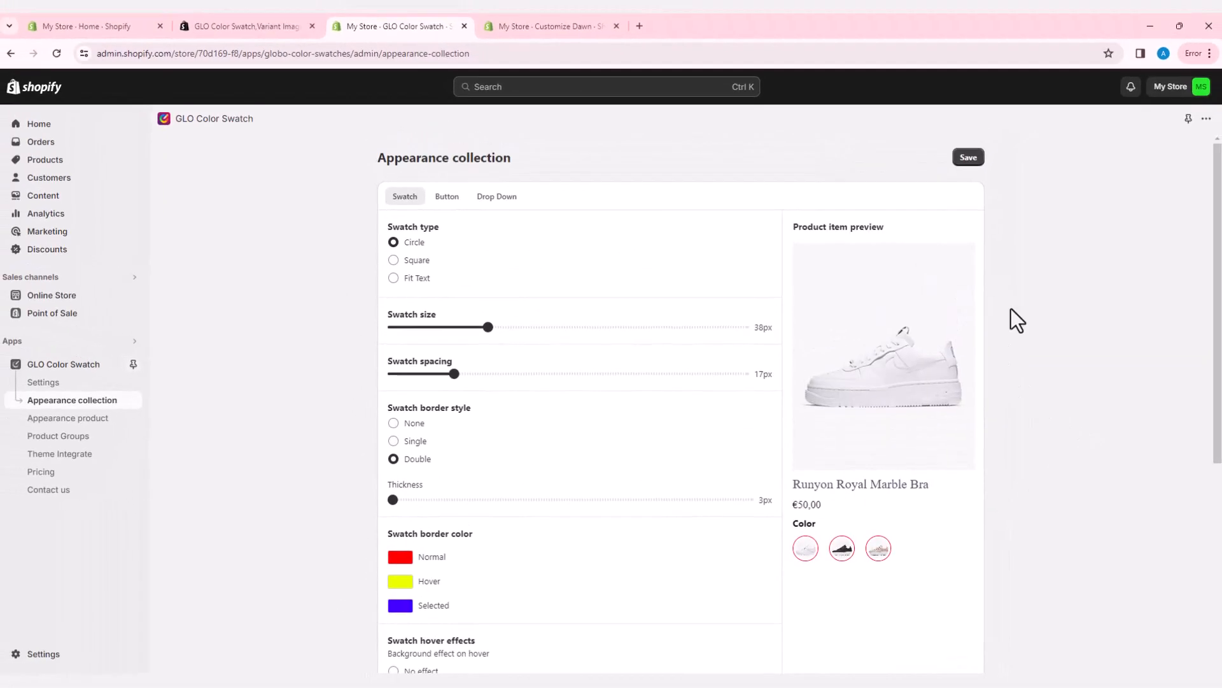
{"action": "left_click", "coordinate": [968, 159]}
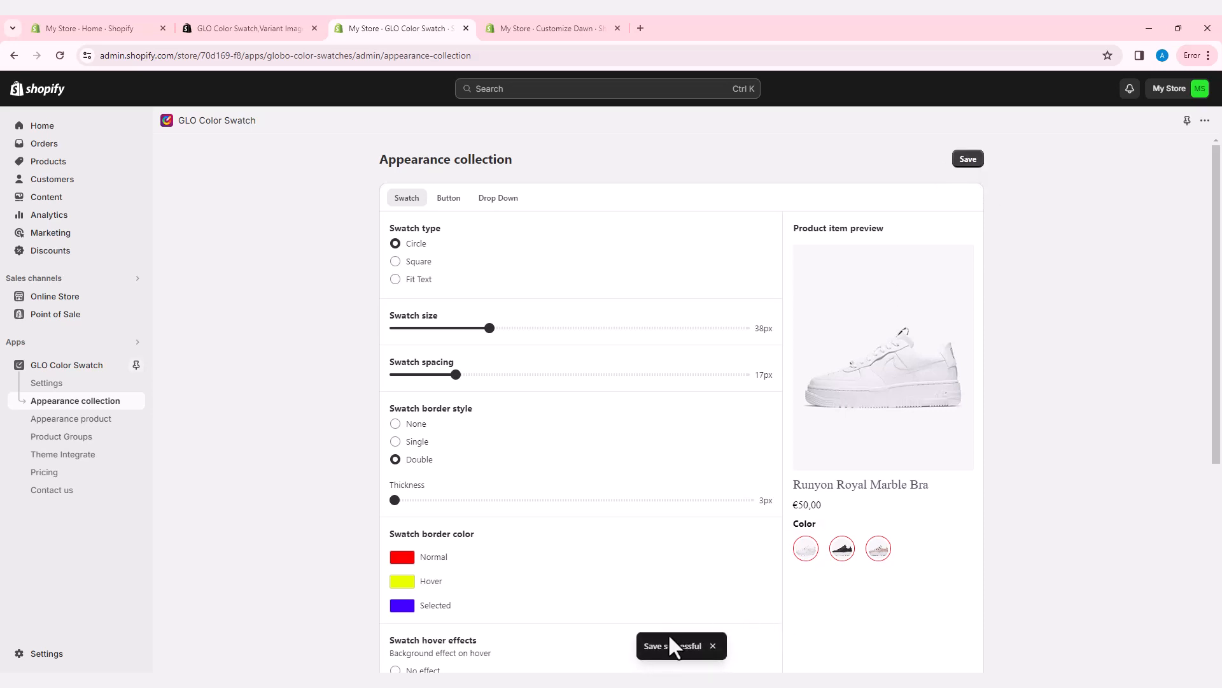
{"action": "left_click_drag", "start_coordinate": [645, 647], "coordinate": [704, 651]}
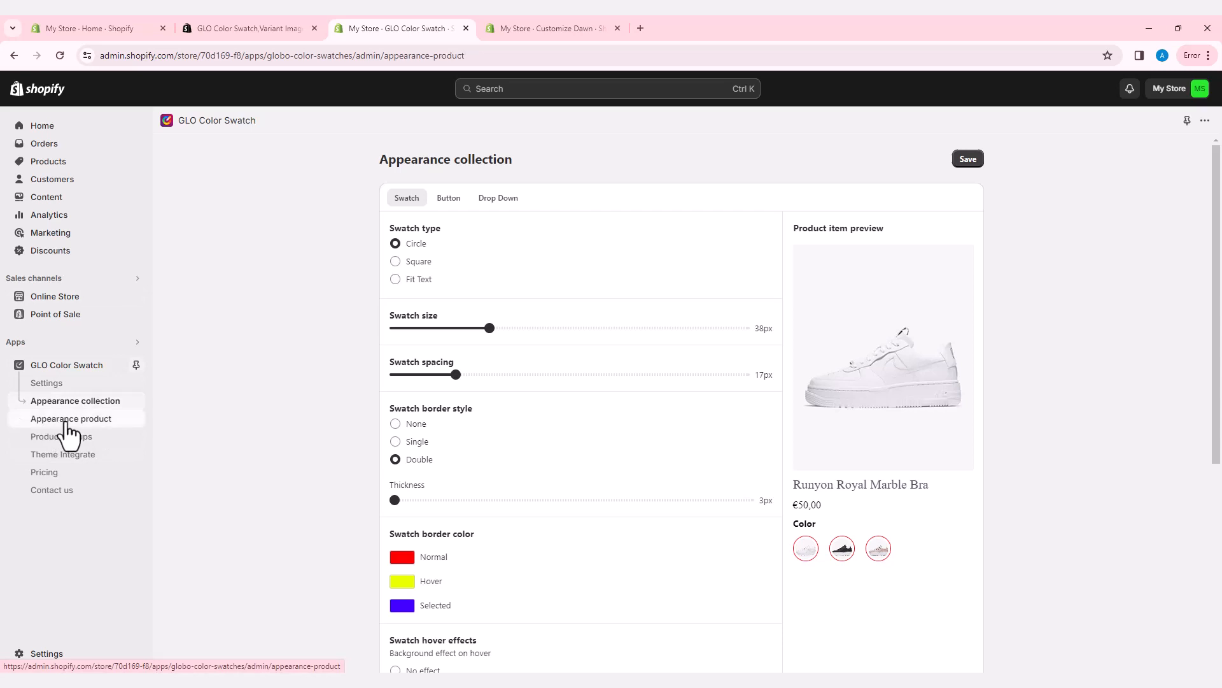
Step: Open the product page appearance settings and keep the swatches circular
{"action": "left_click", "coordinate": [69, 421]}
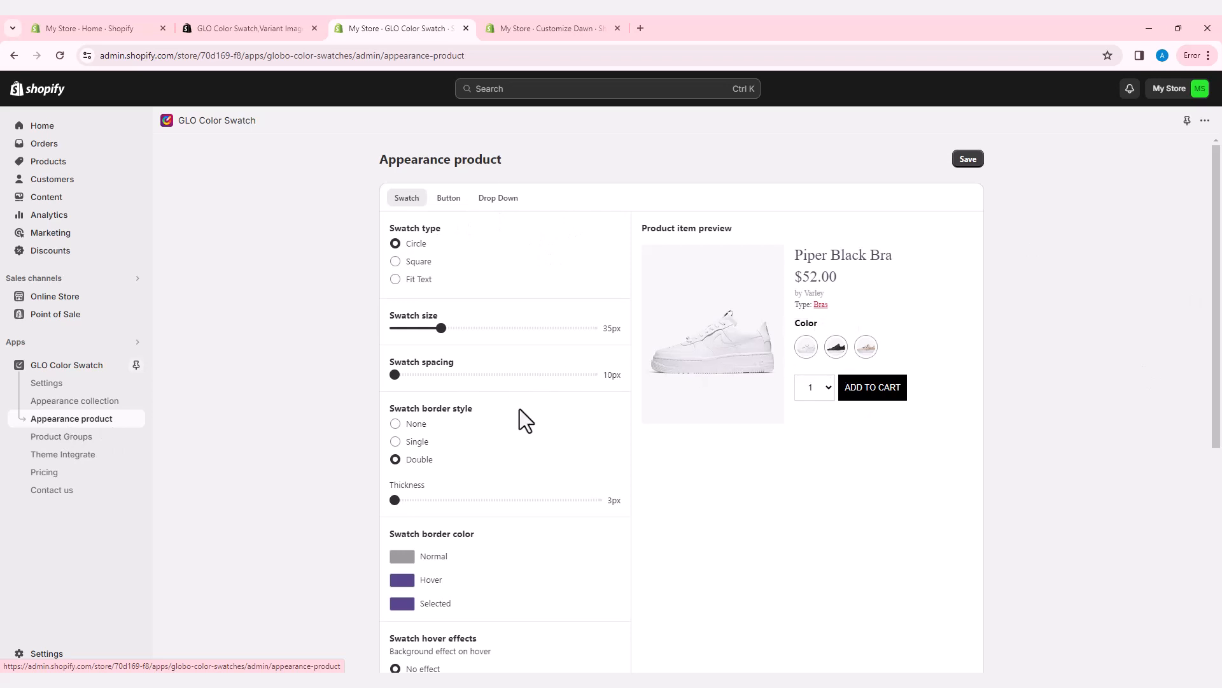
{"action": "scroll", "coordinate": [525, 420], "scroll_direction": "down", "scroll_amount": 6}
{"action": "scroll", "coordinate": [554, 494], "scroll_direction": "up", "scroll_amount": 6}
{"action": "left_click", "coordinate": [406, 279]}
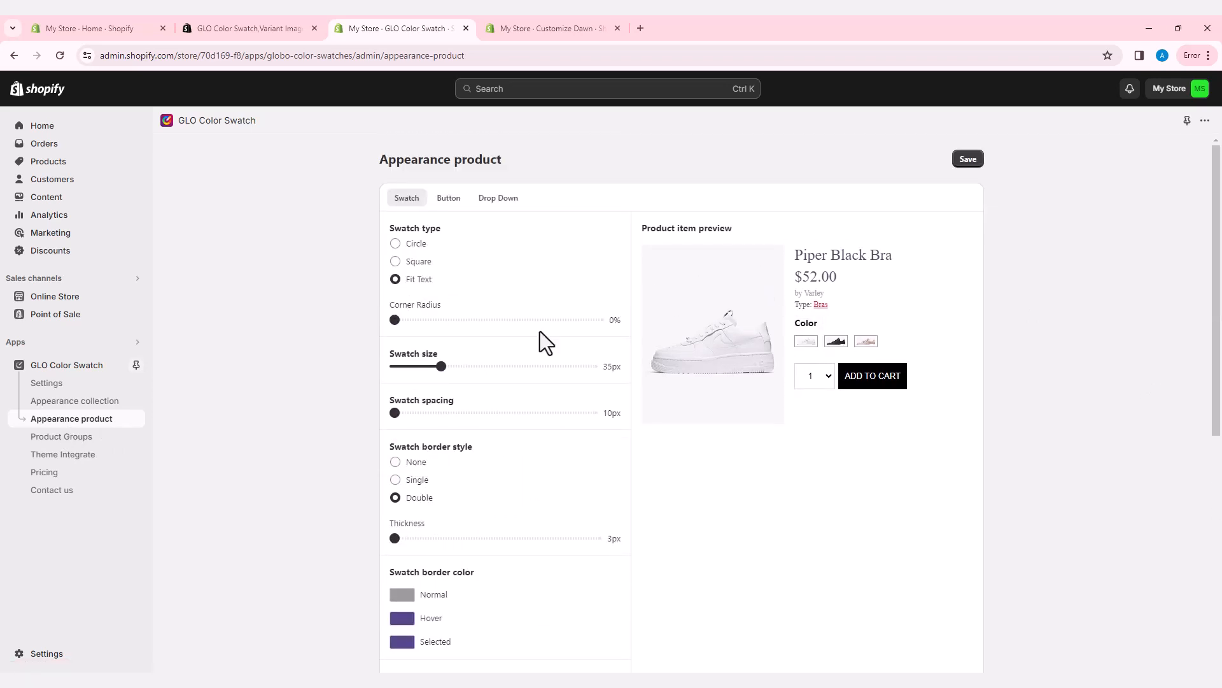
{"action": "left_click", "coordinate": [396, 244]}
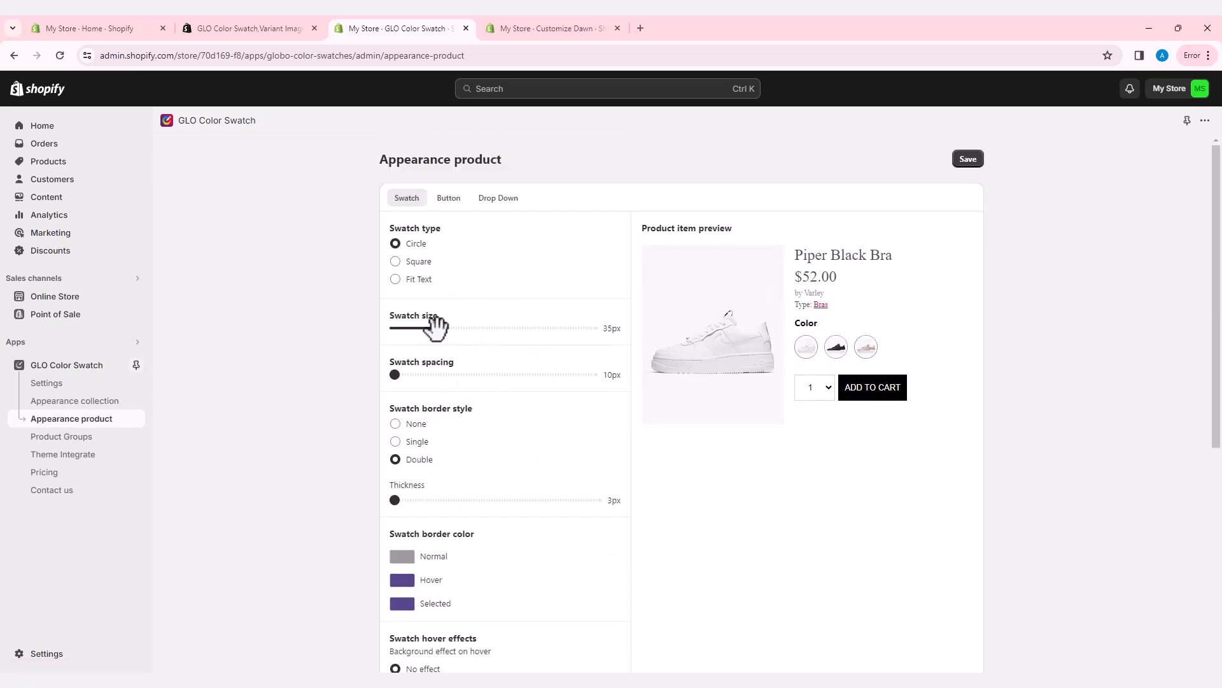
Step: Make product swatches 42px with 18px spacing and a double border
{"action": "left_click_drag", "start_coordinate": [436, 327], "coordinate": [458, 327]}
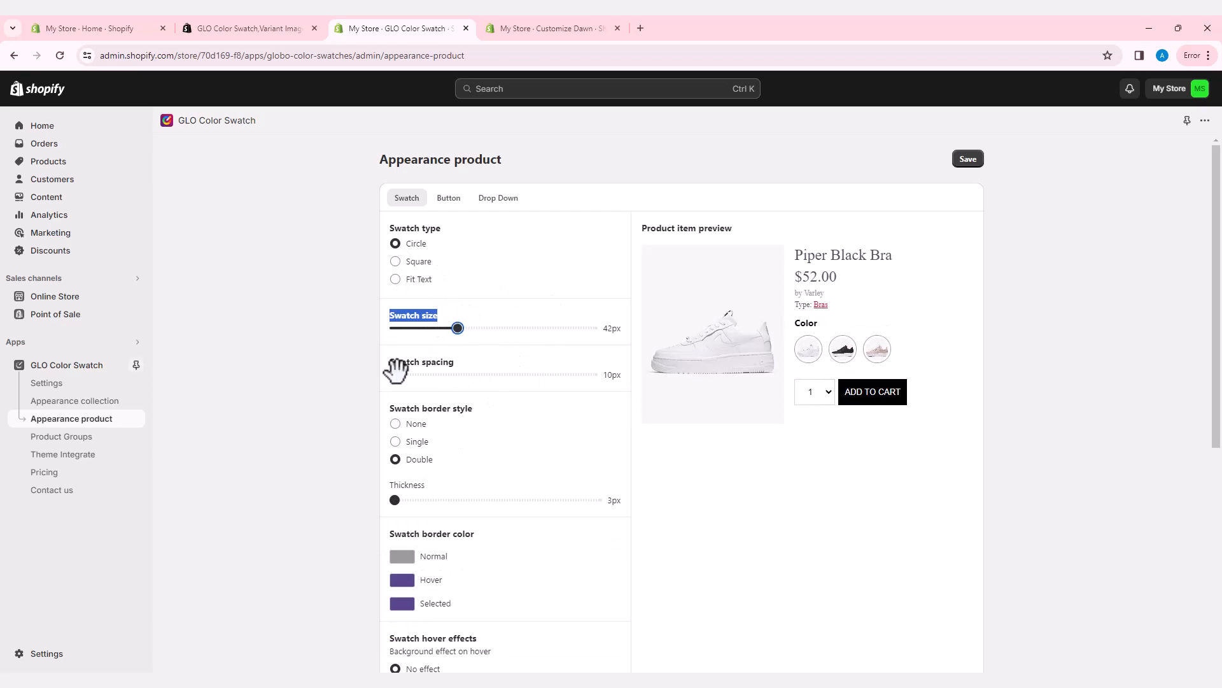
{"action": "left_click_drag", "start_coordinate": [397, 374], "coordinate": [434, 374]}
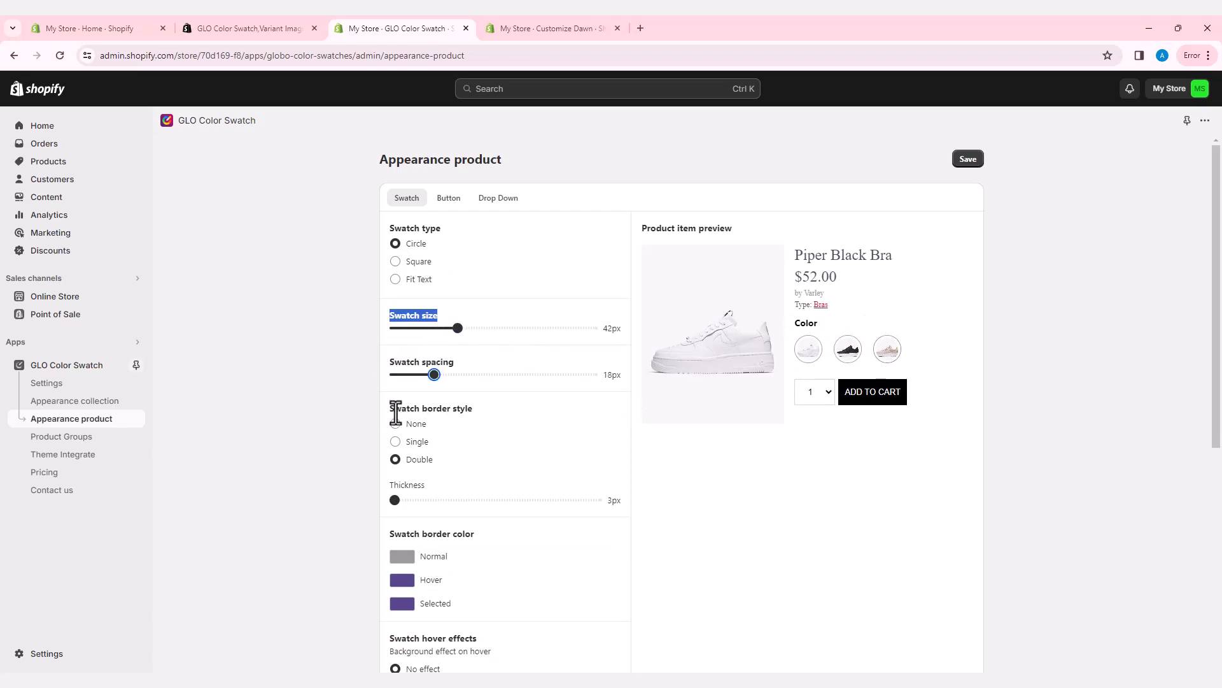
{"action": "triple_click", "coordinate": [414, 411]}
{"action": "left_click", "coordinate": [396, 441]}
{"action": "left_click", "coordinate": [396, 459]}
{"action": "scroll", "coordinate": [450, 485], "scroll_direction": "down", "scroll_amount": 1}
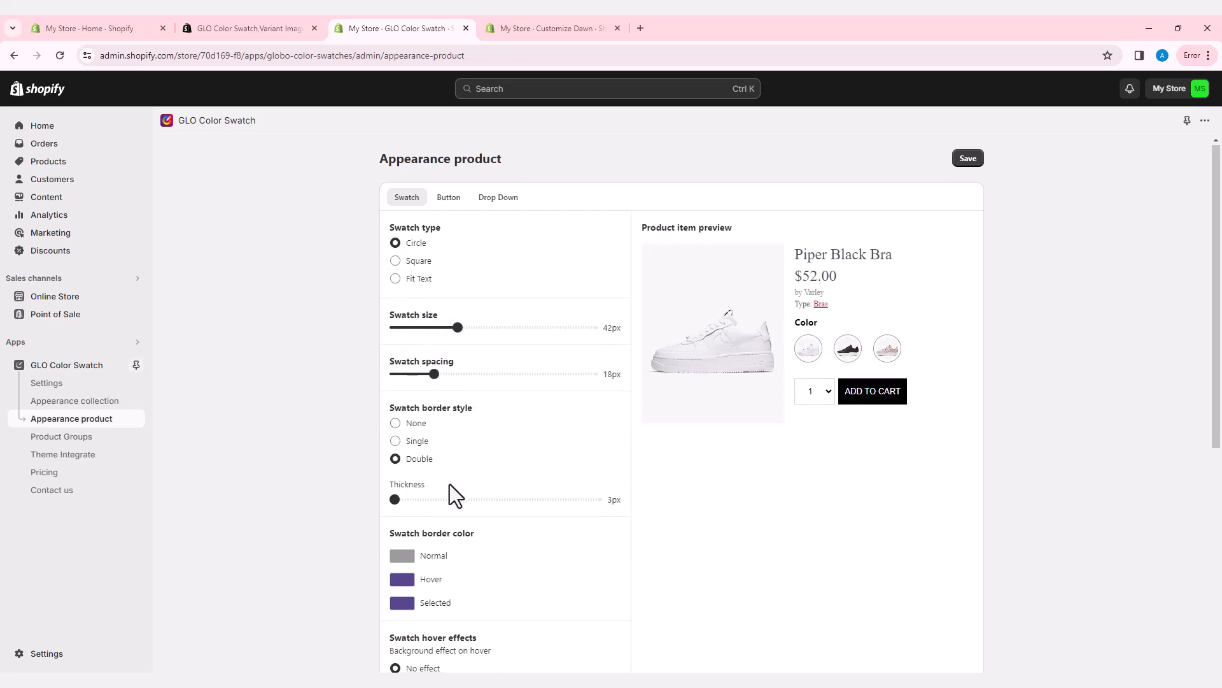
Step: Set swatch border colours: Normal red, Hover yellow, Selected blue
{"action": "scroll", "coordinate": [399, 456], "scroll_direction": "down", "scroll_amount": 2}
{"action": "left_click", "coordinate": [402, 365]}
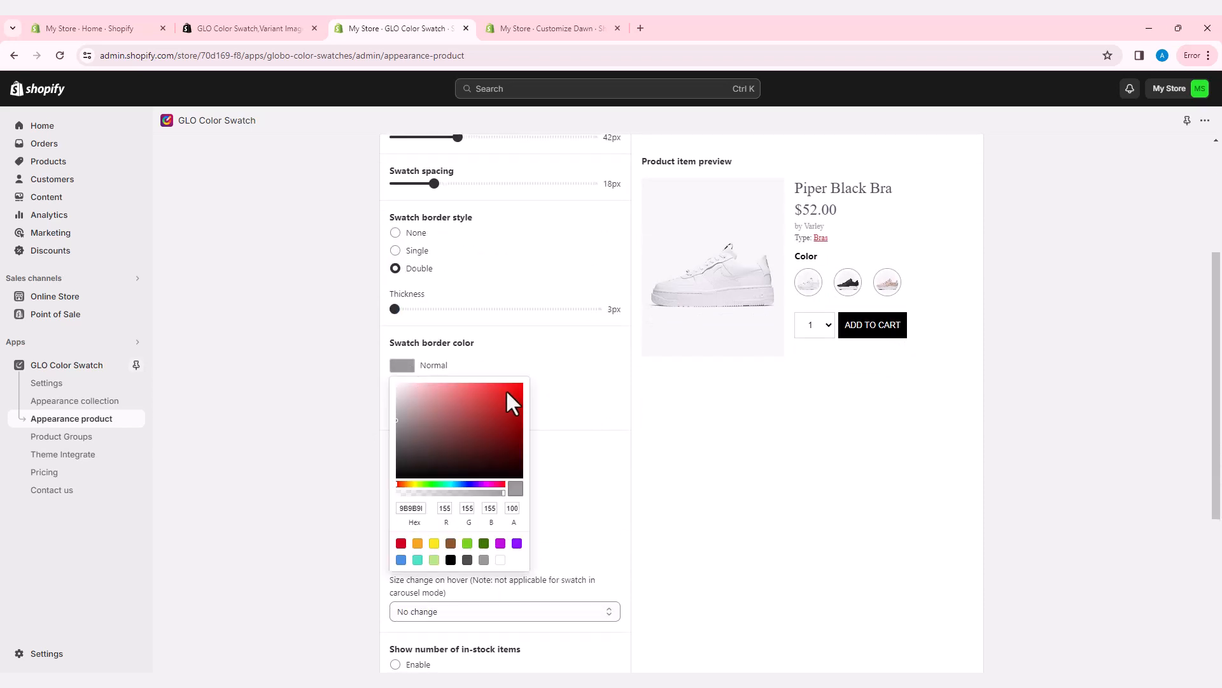
{"action": "left_click", "coordinate": [513, 401]}
{"action": "left_click", "coordinate": [402, 389]}
{"action": "left_click", "coordinate": [415, 508]}
{"action": "left_click", "coordinate": [522, 415]}
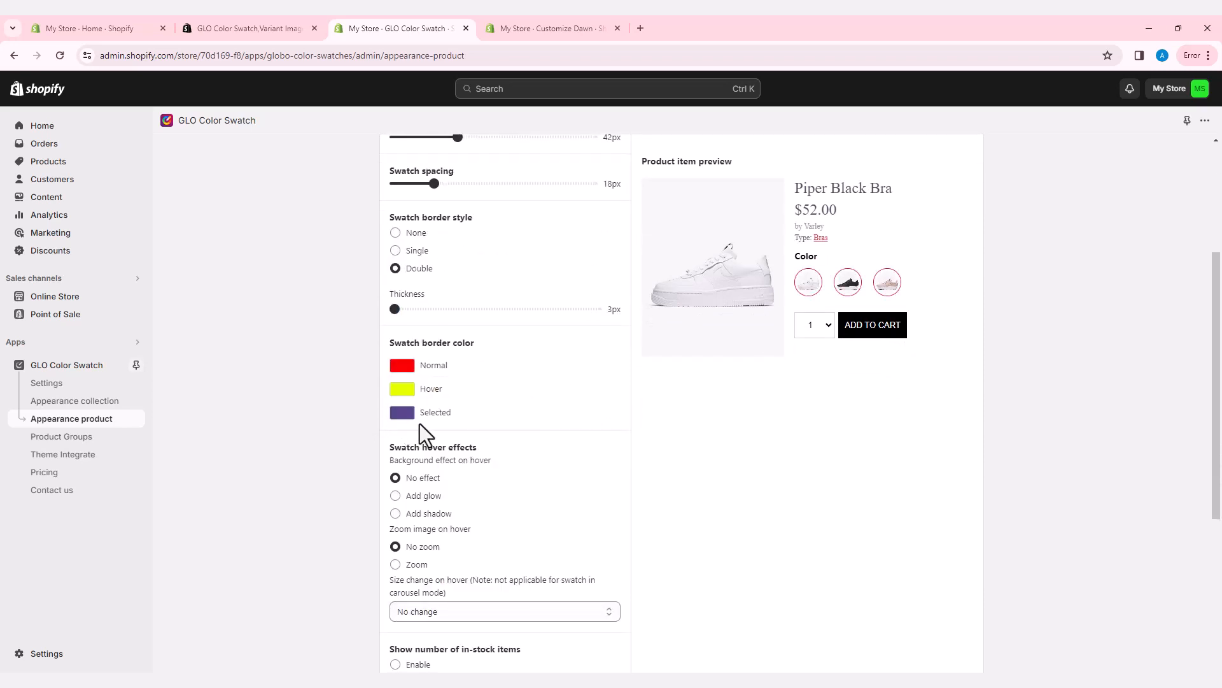
{"action": "left_click", "coordinate": [403, 413]}
{"action": "left_click_drag", "start_coordinate": [513, 439], "coordinate": [536, 422]}
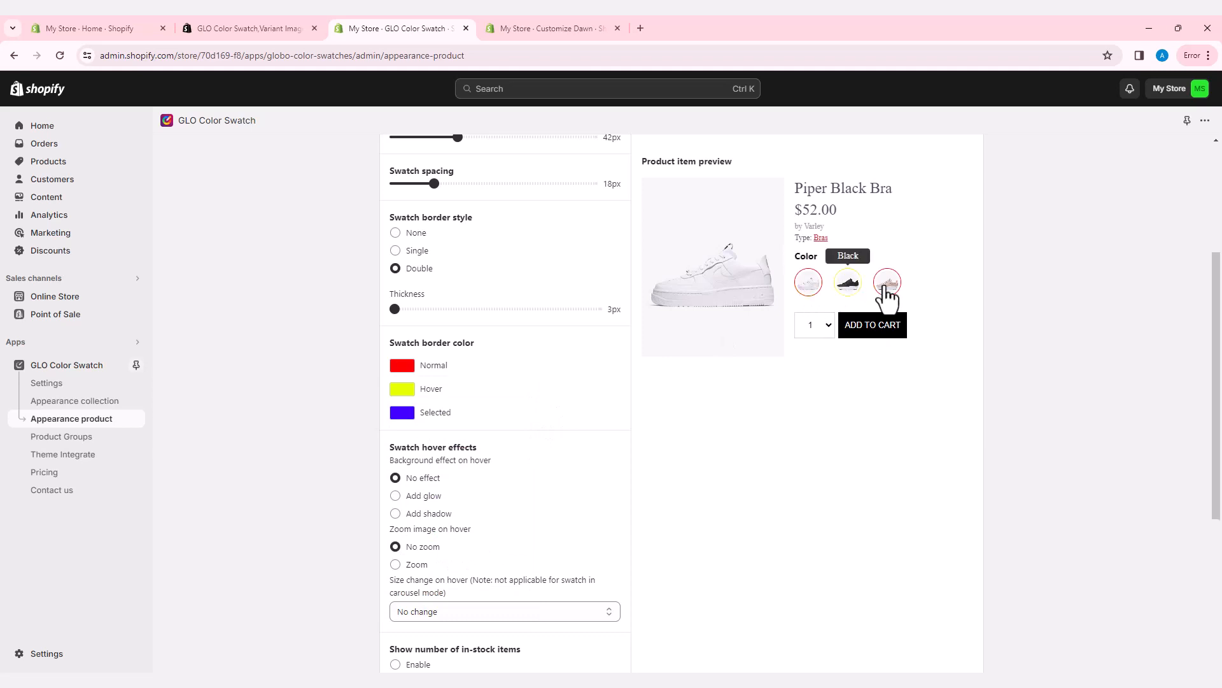
Step: Add a glow and an increase in size as swatch hover effects
{"action": "scroll", "coordinate": [405, 387], "scroll_direction": "down", "scroll_amount": 2}
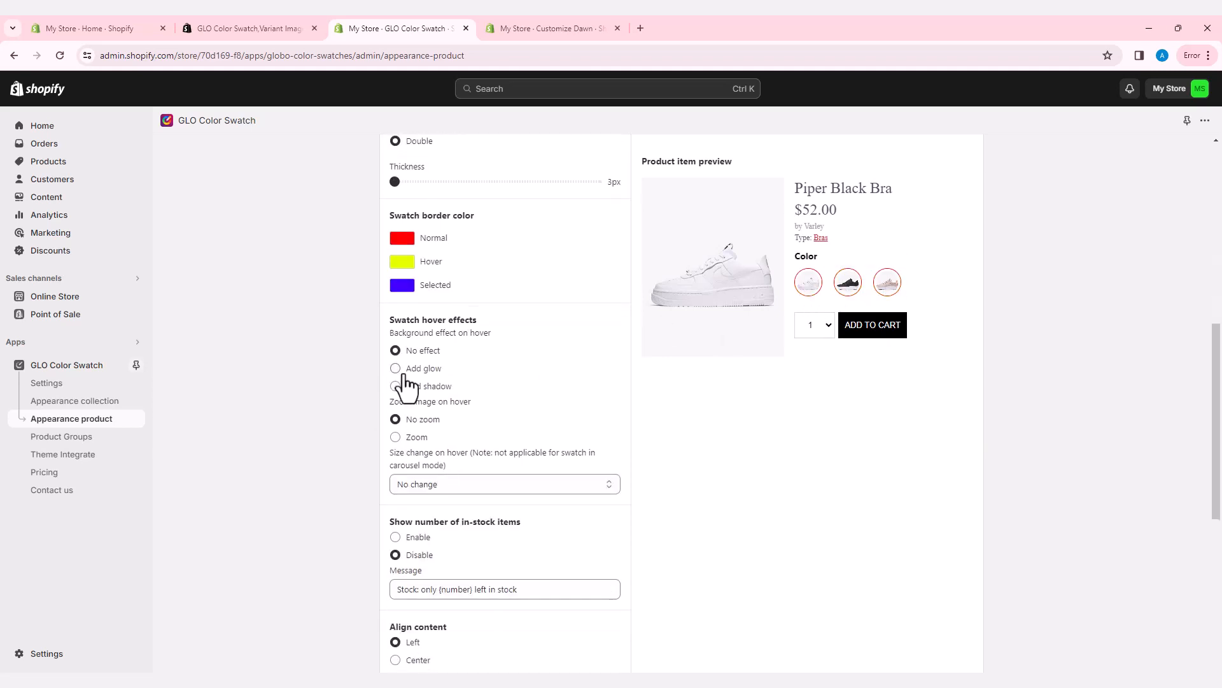
{"action": "left_click", "coordinate": [407, 369]}
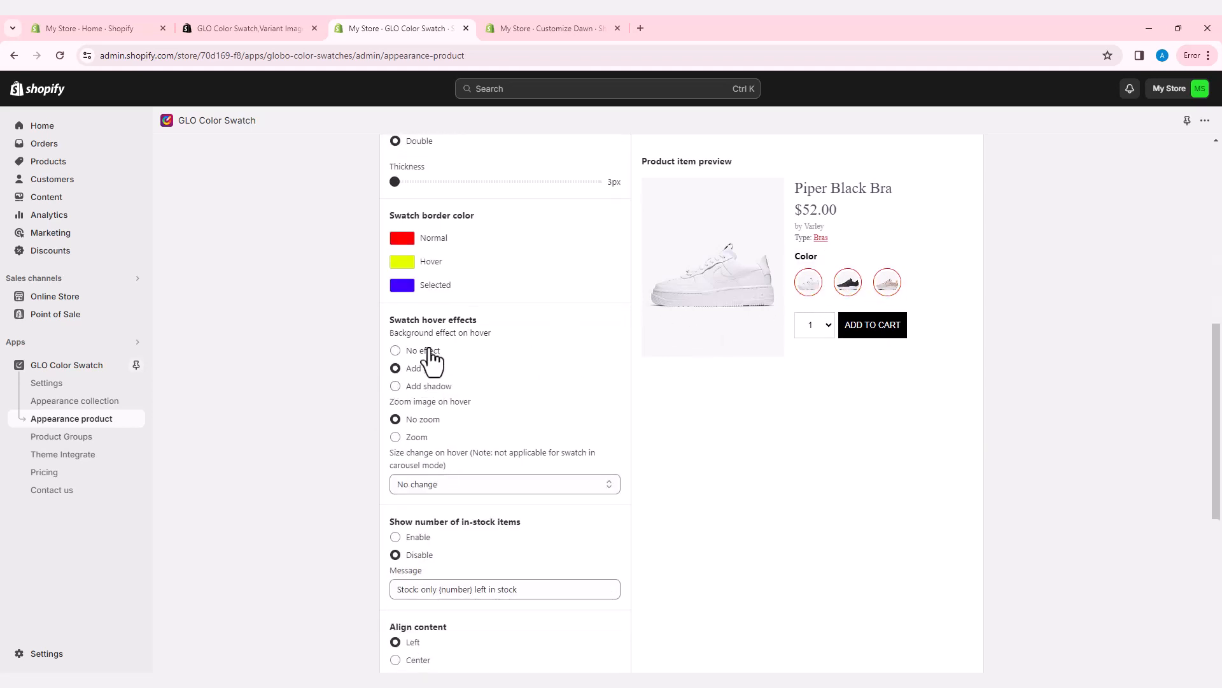
{"action": "left_click", "coordinate": [414, 484]}
{"action": "left_click", "coordinate": [437, 513]}
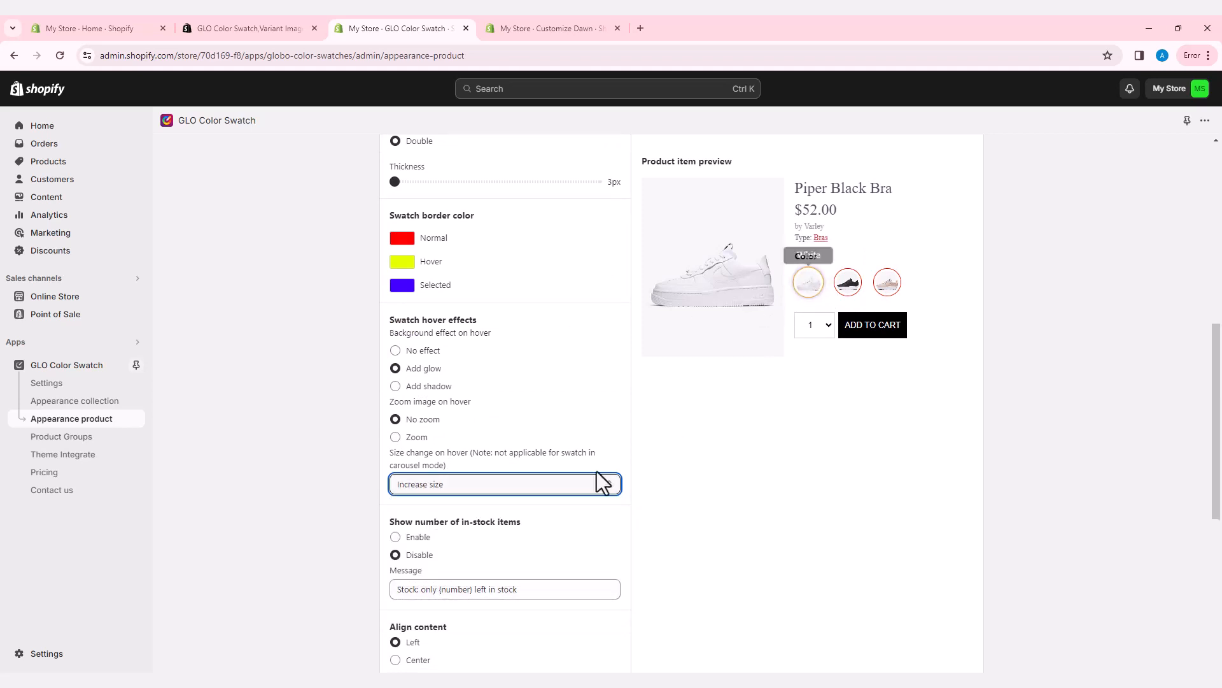
{"action": "left_click_drag", "start_coordinate": [391, 522], "coordinate": [514, 523]}
Step: Keep the in-stock message hidden and content left-aligned, then save the appearance settings
{"action": "left_click", "coordinate": [396, 537]}
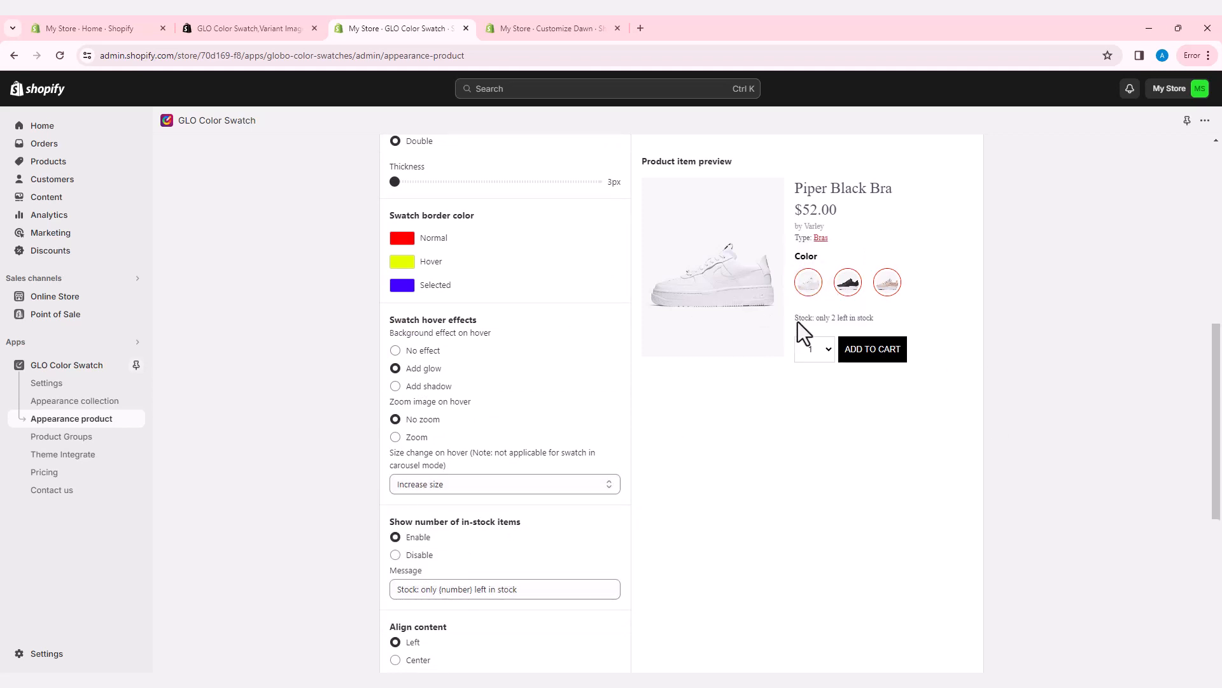
{"action": "left_click_drag", "start_coordinate": [796, 318], "coordinate": [881, 328]}
{"action": "left_click", "coordinate": [395, 555]}
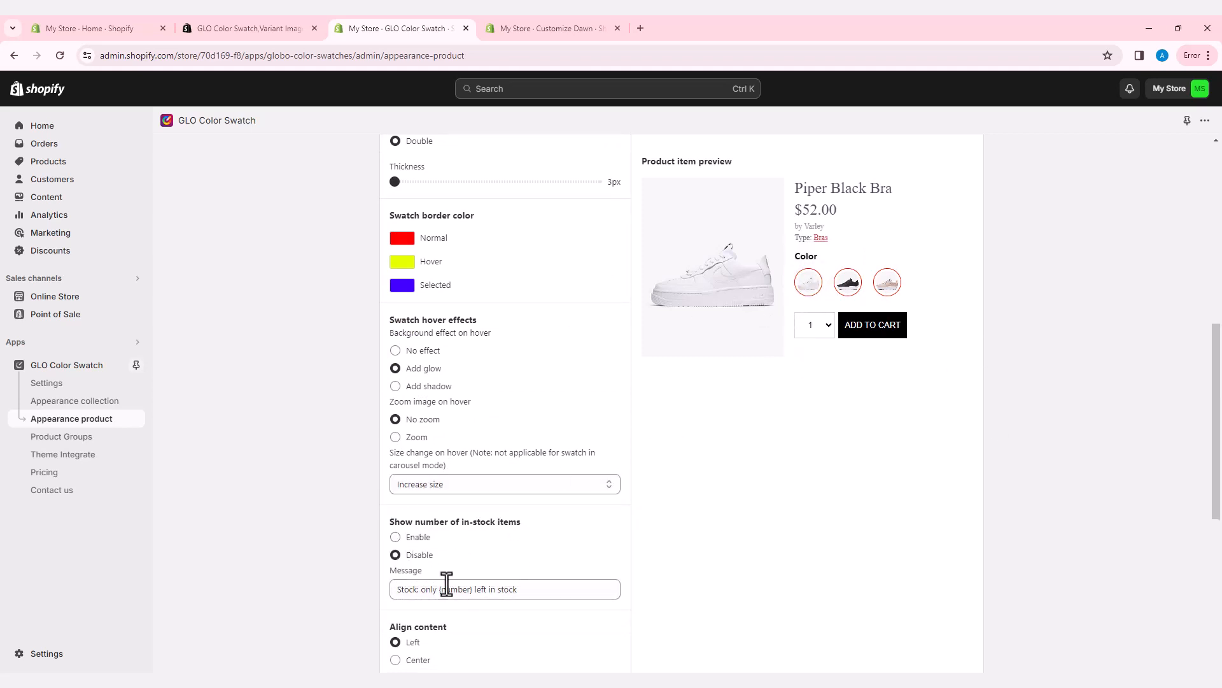
{"action": "scroll", "coordinate": [439, 576], "scroll_direction": "down", "scroll_amount": 1}
{"action": "left_click", "coordinate": [395, 597]}
{"action": "left_click", "coordinate": [395, 581]}
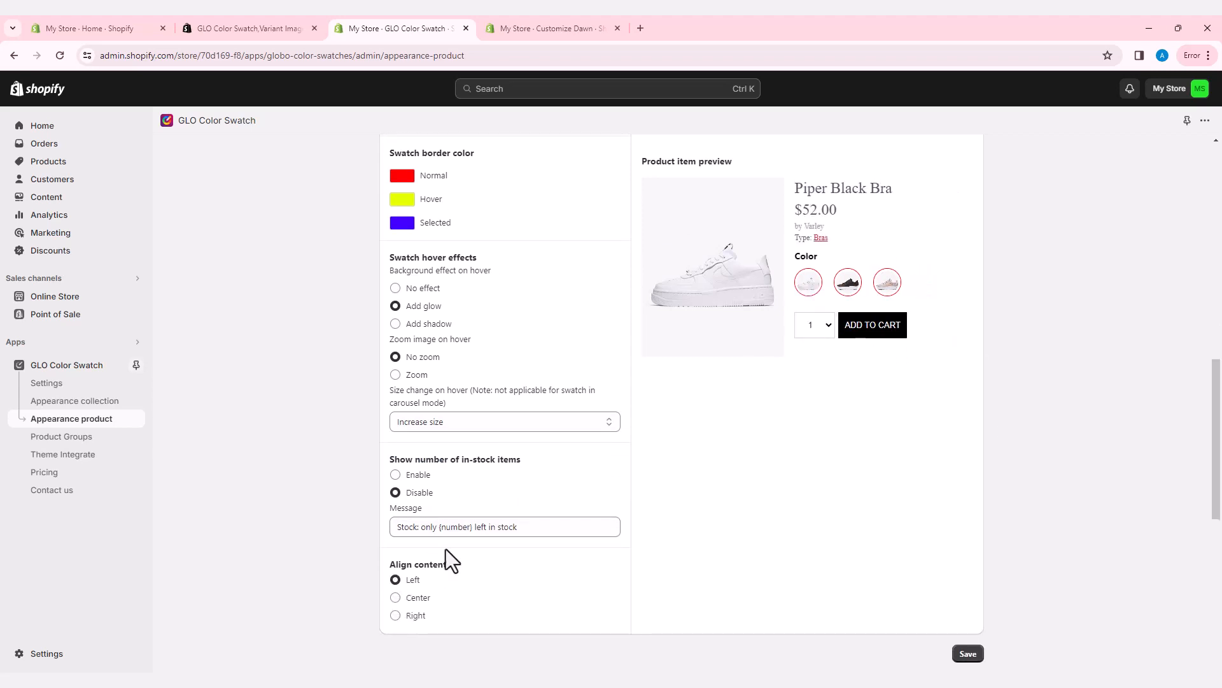
{"action": "left_click", "coordinate": [967, 653]}
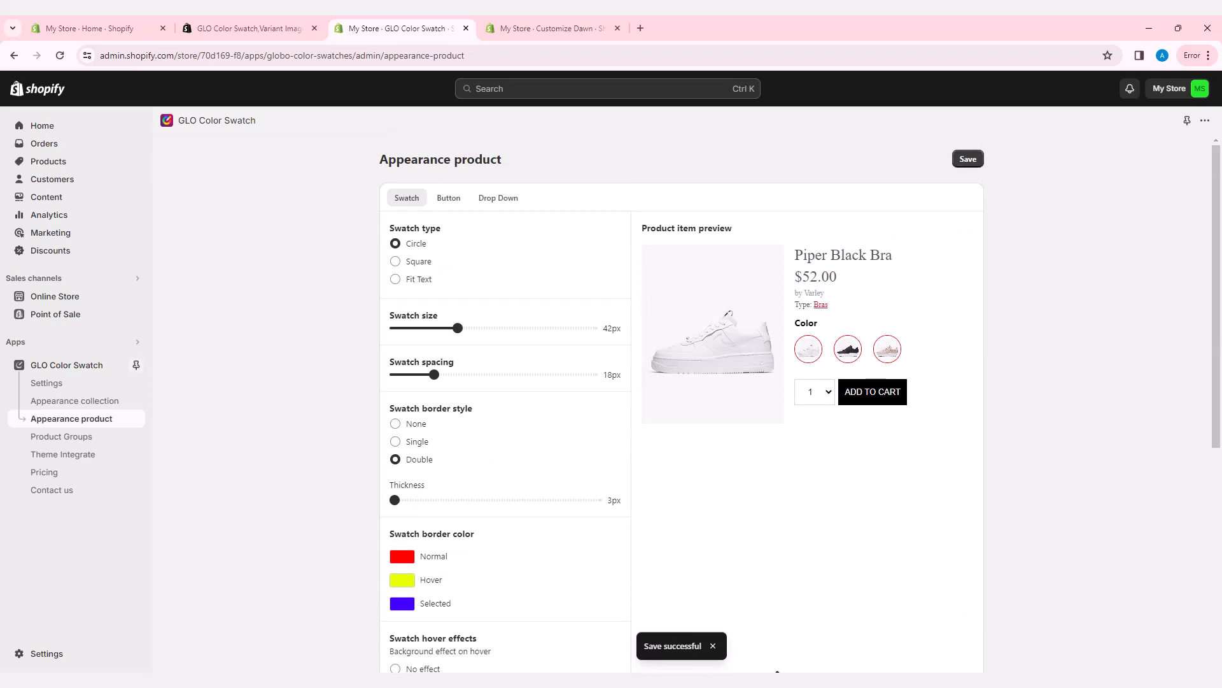
Step: Dismiss the save confirmation and sync store data so Color appears under Options
{"action": "left_click", "coordinate": [712, 647]}
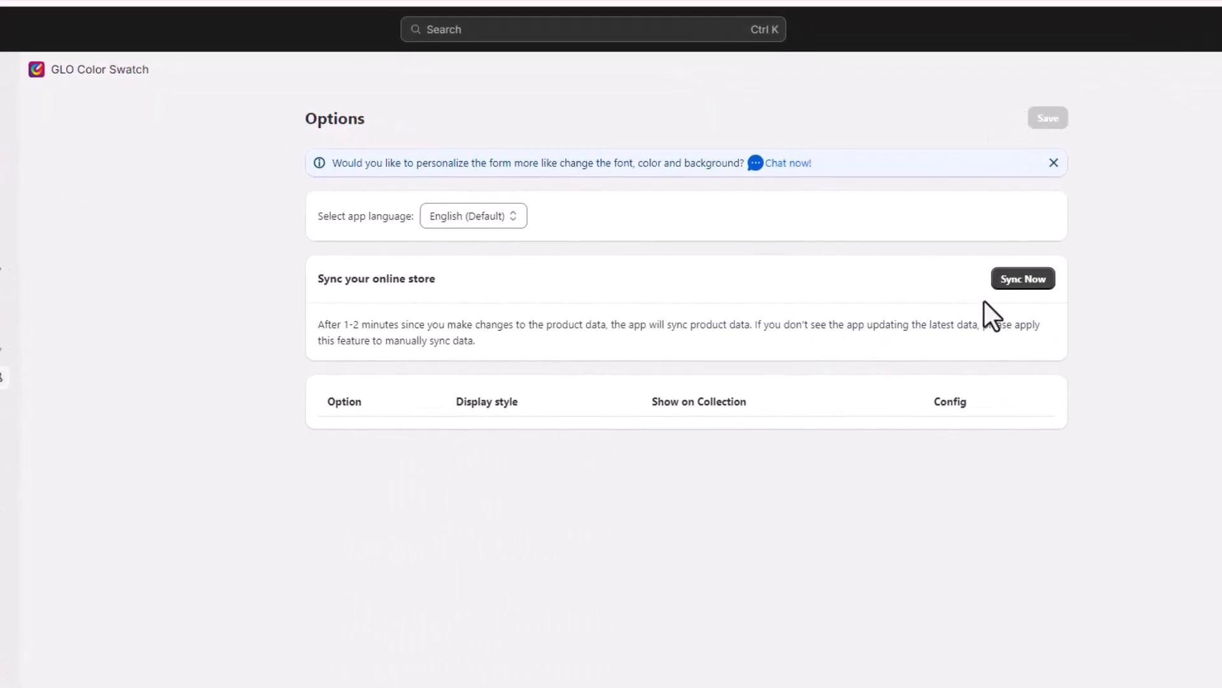
{"action": "left_click", "coordinate": [1018, 281]}
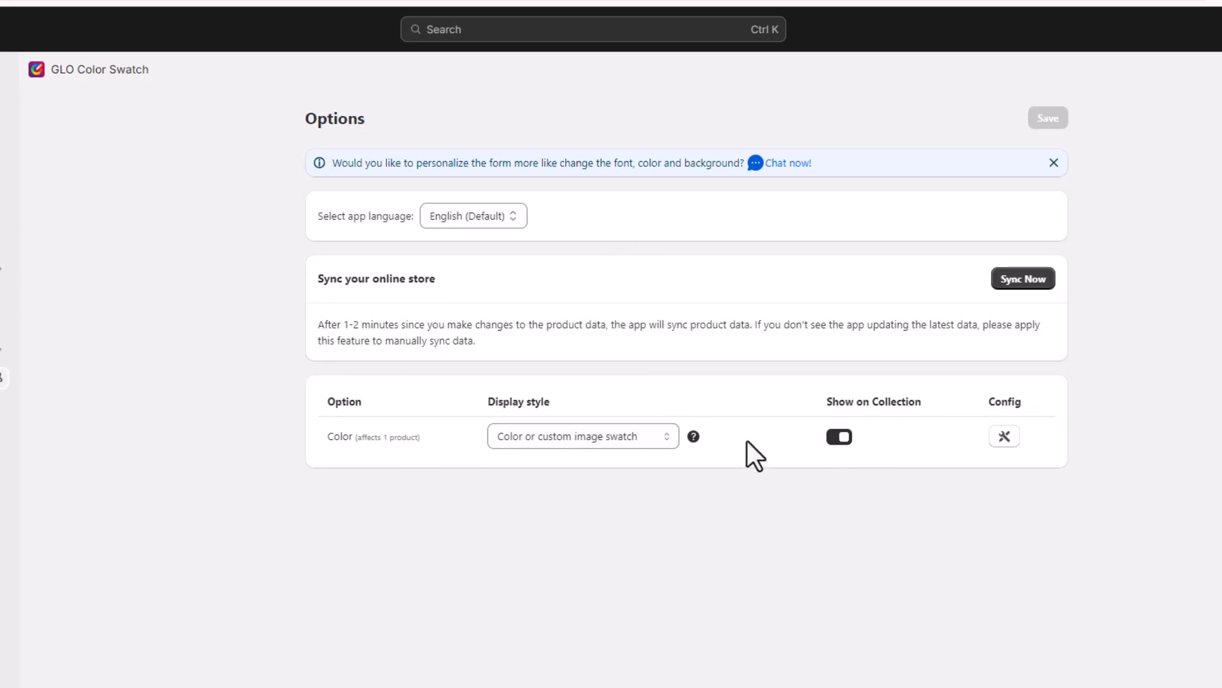
Step: Keep Color as a Color or custom image swatch and open its swatch config
{"action": "left_click", "coordinate": [662, 439]}
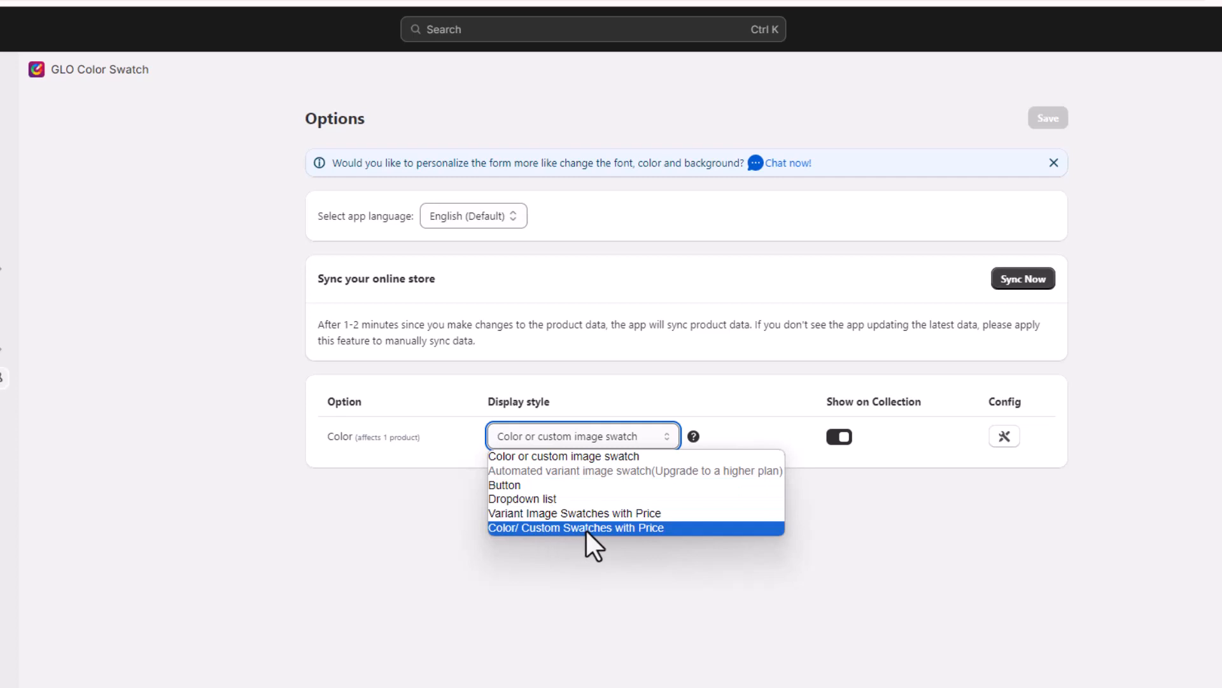
{"action": "left_click", "coordinate": [559, 457]}
{"action": "left_click", "coordinate": [1005, 438]}
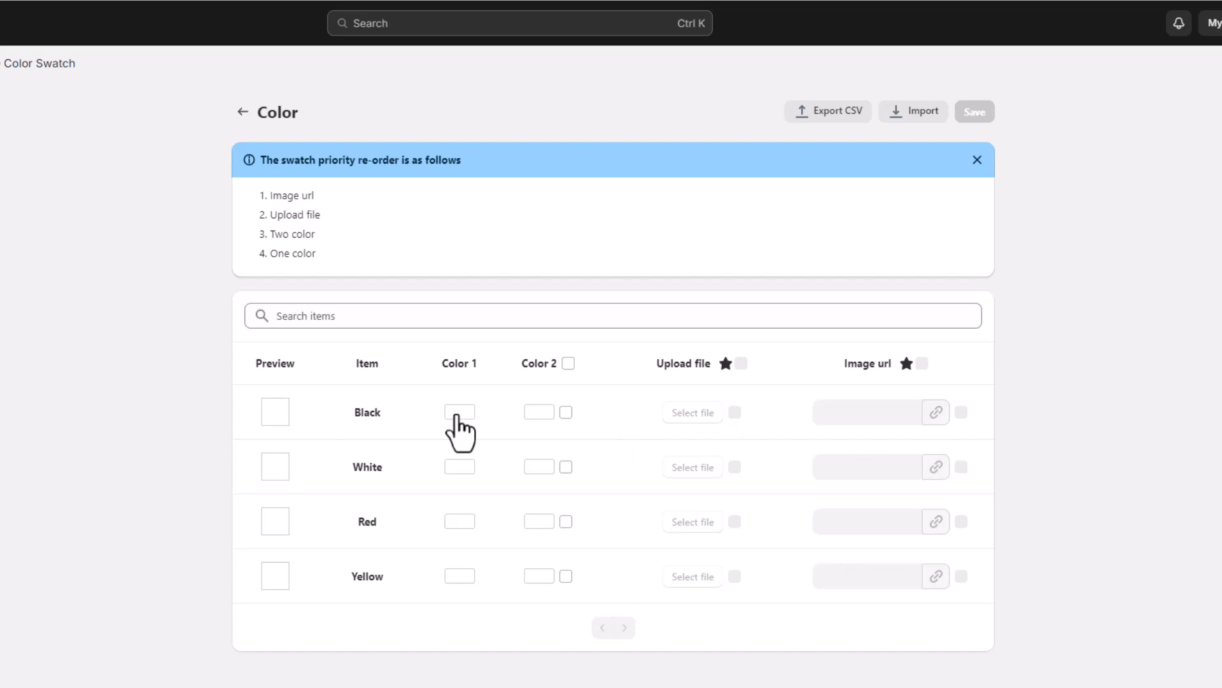
Step: Set Black's colours to 0F0F0F and 424141, then switch off its second colour
{"action": "left_click", "coordinate": [459, 413]}
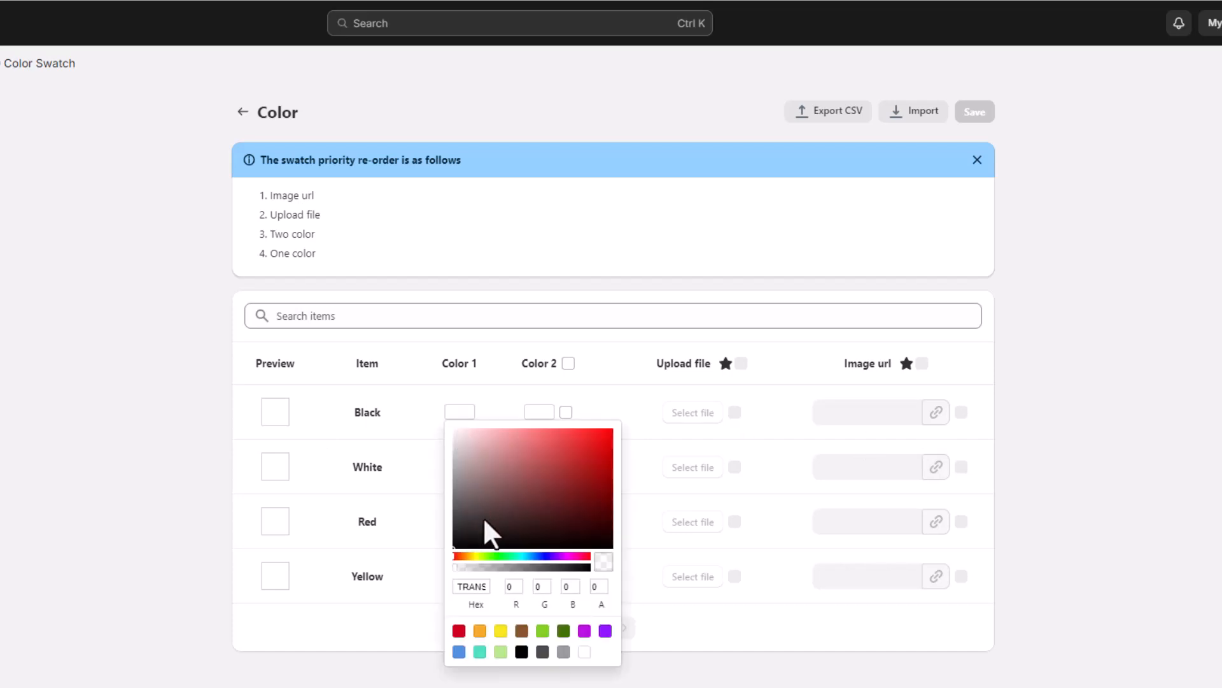
{"action": "left_click_drag", "start_coordinate": [480, 543], "coordinate": [457, 546]}
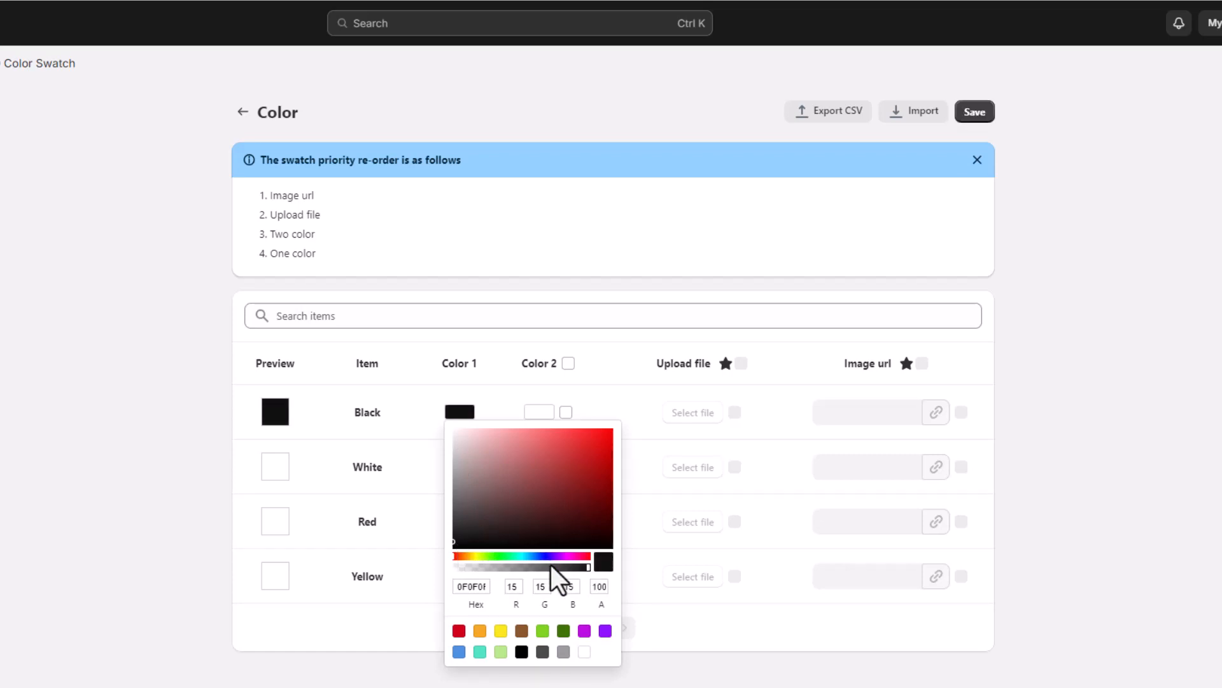
{"action": "left_click", "coordinate": [539, 412]}
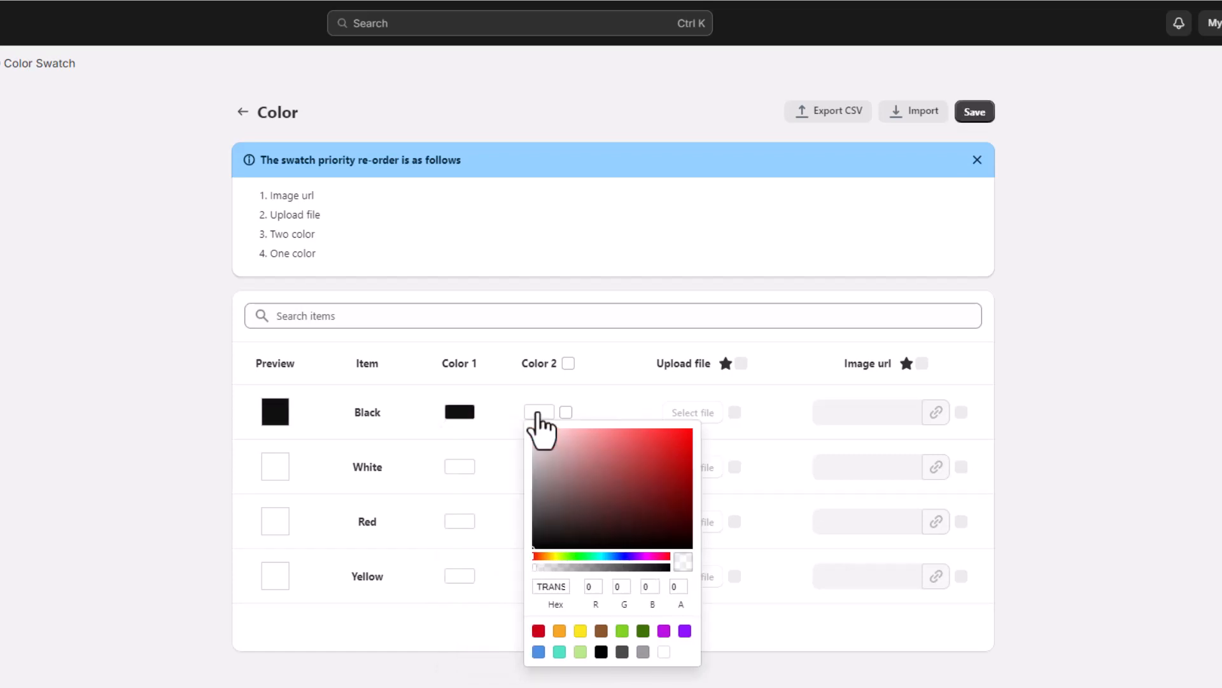
{"action": "left_click", "coordinate": [535, 517]}
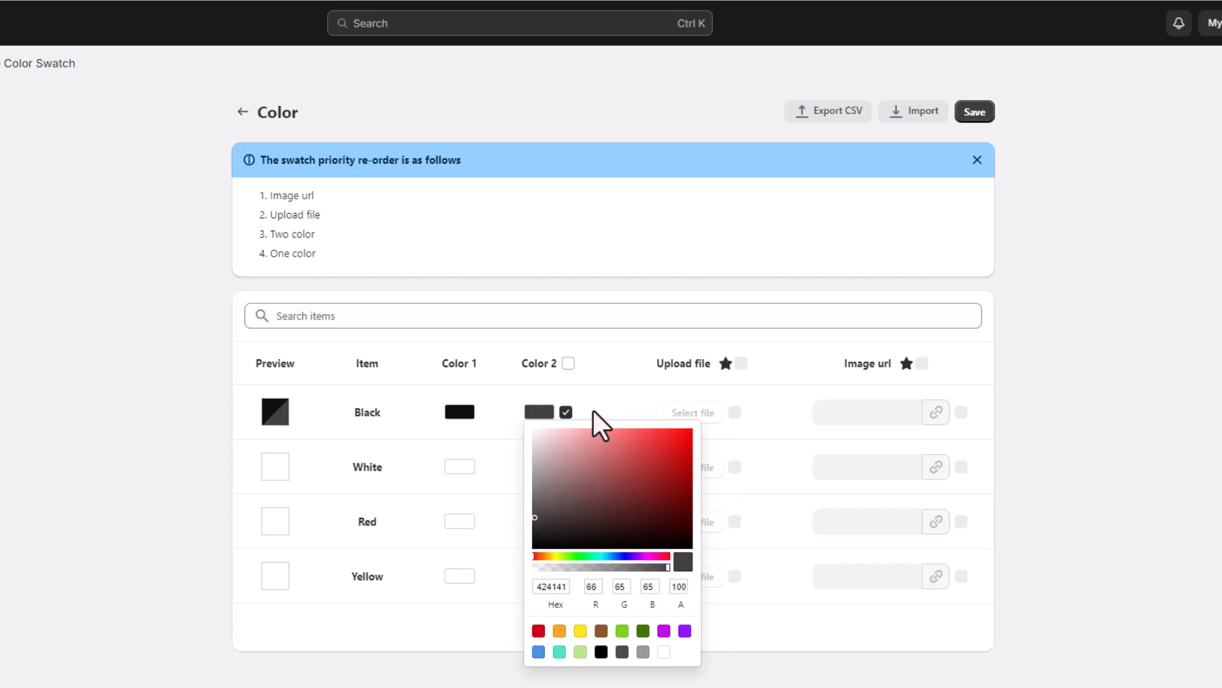
{"action": "left_click", "coordinate": [611, 411]}
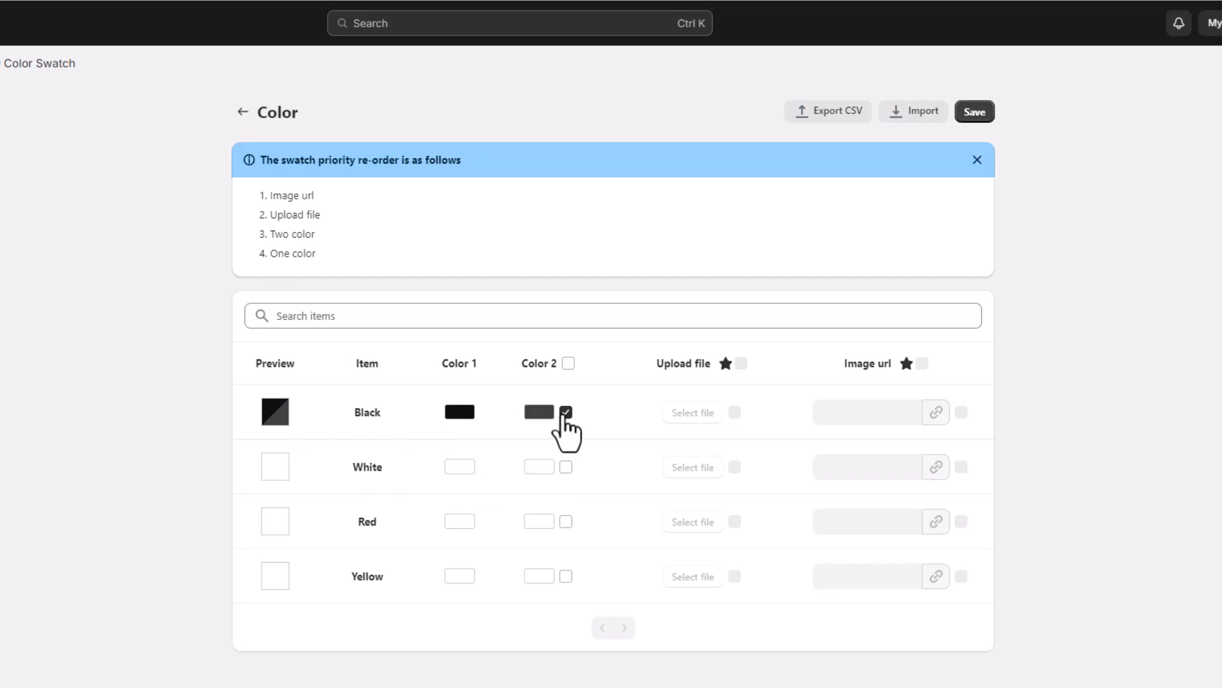
{"action": "left_click", "coordinate": [566, 412]}
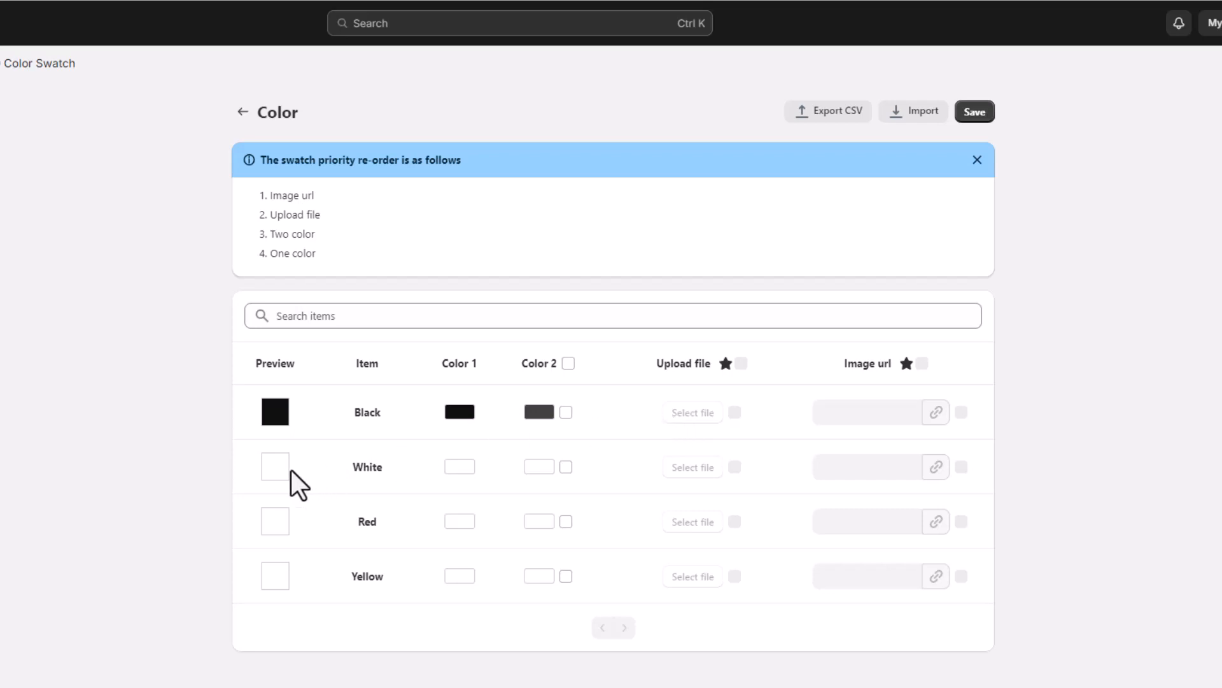
Step: Give White a pale FAF6F6 first colour and a pale-pink second colour
{"action": "left_click", "coordinate": [456, 471]}
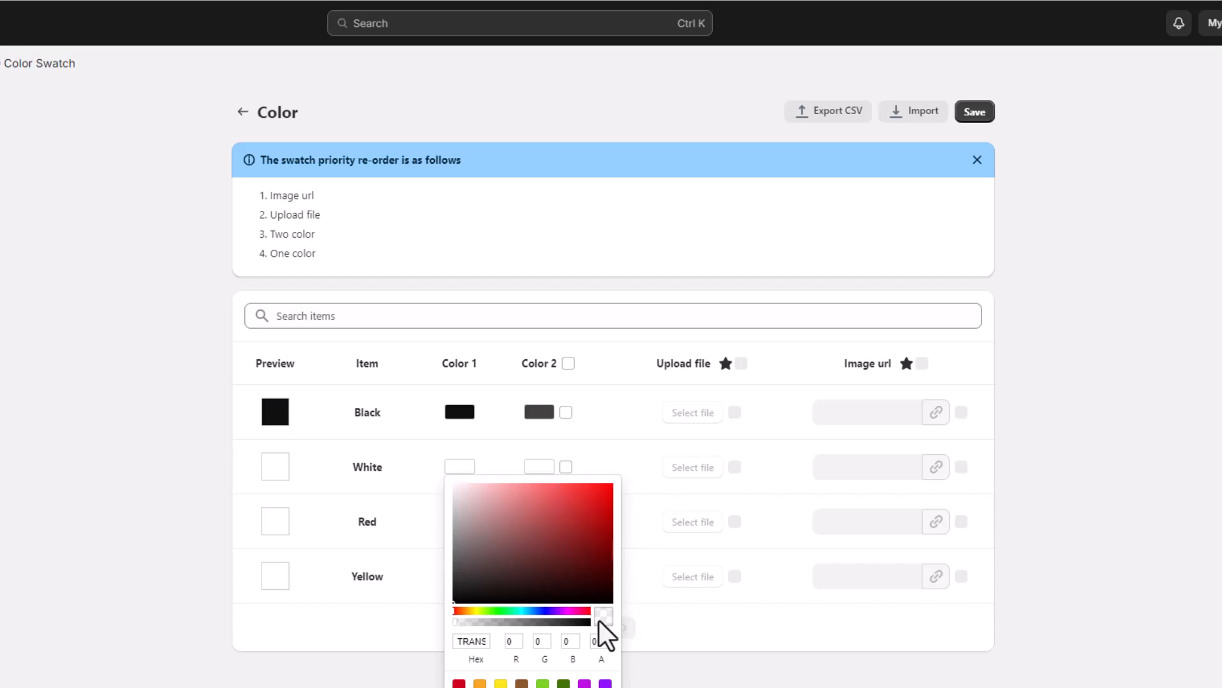
{"action": "left_click", "coordinate": [455, 488]}
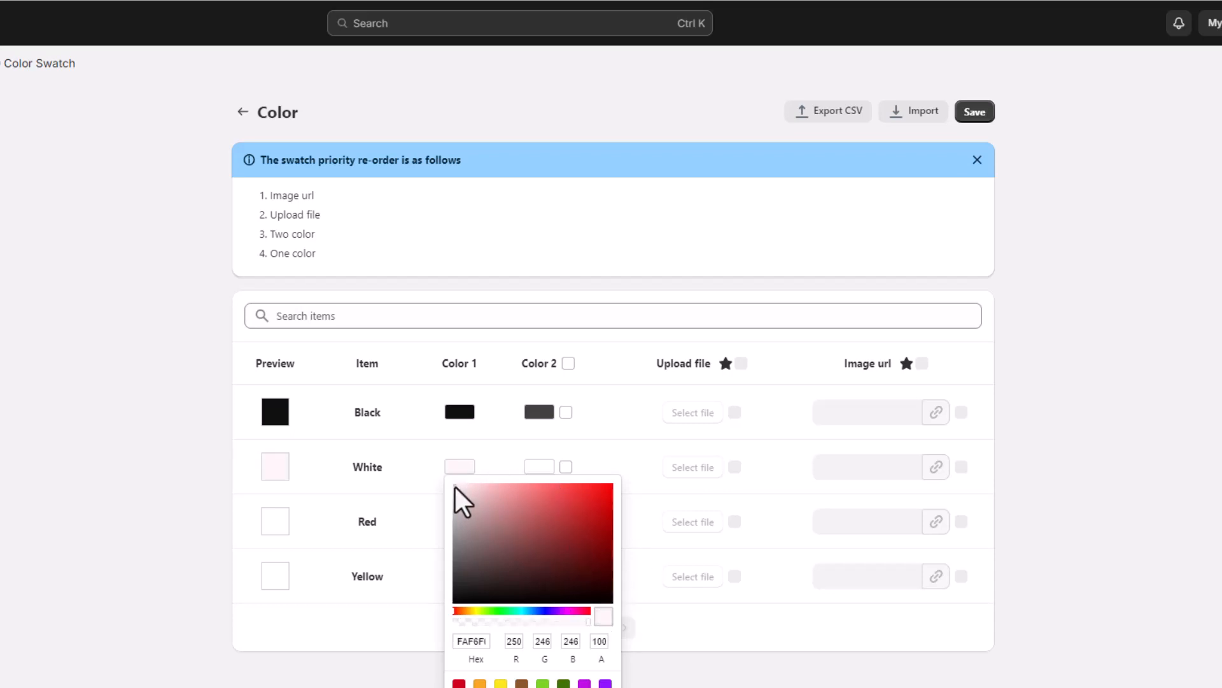
{"action": "left_click_drag", "start_coordinate": [455, 488], "coordinate": [459, 476]}
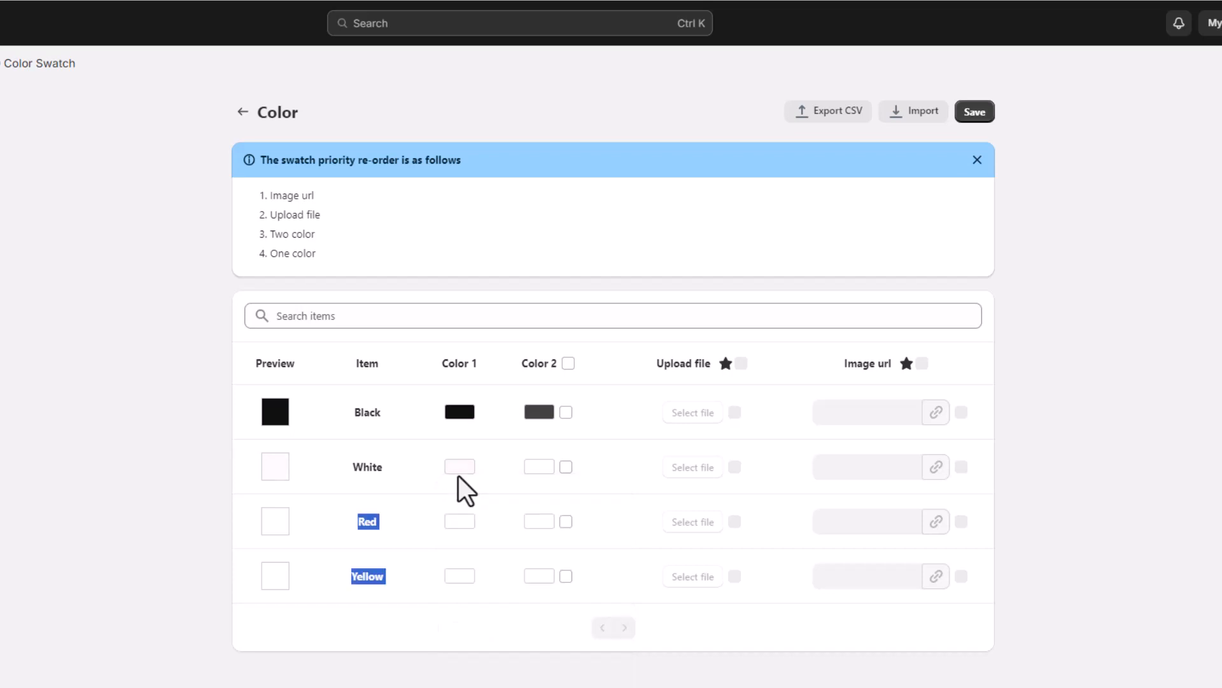
{"action": "left_click", "coordinate": [534, 470]}
{"action": "left_click_drag", "start_coordinate": [537, 506], "coordinate": [544, 466]}
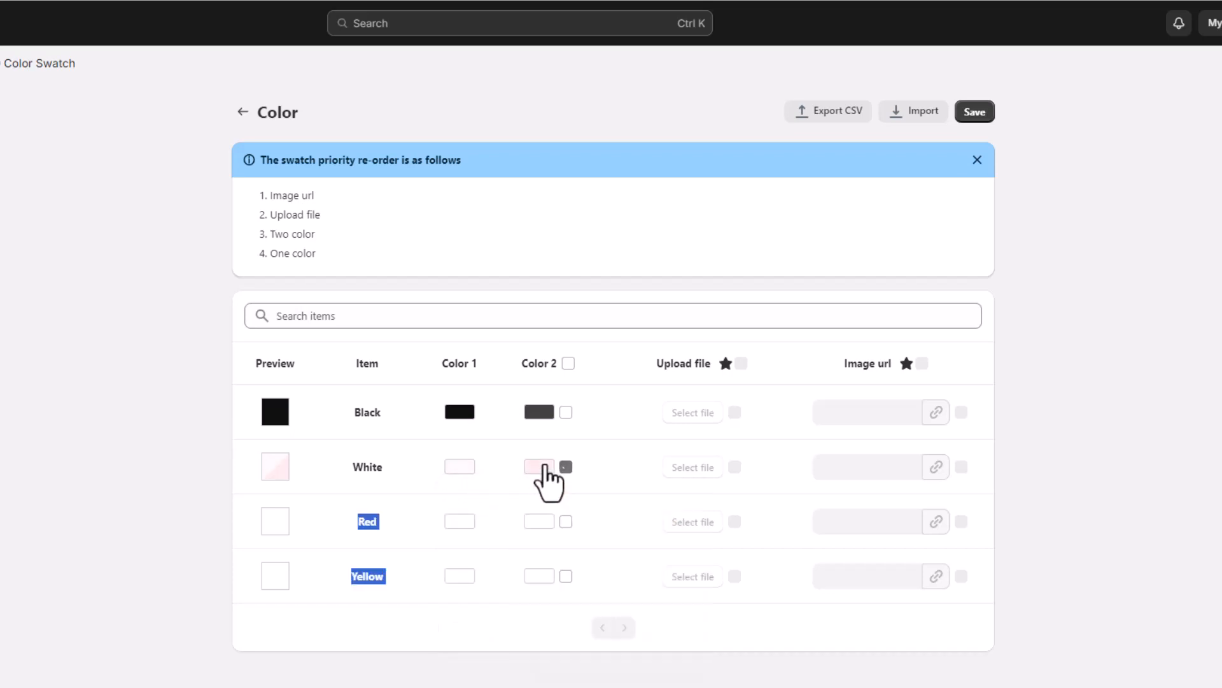
{"action": "left_click", "coordinate": [541, 469]}
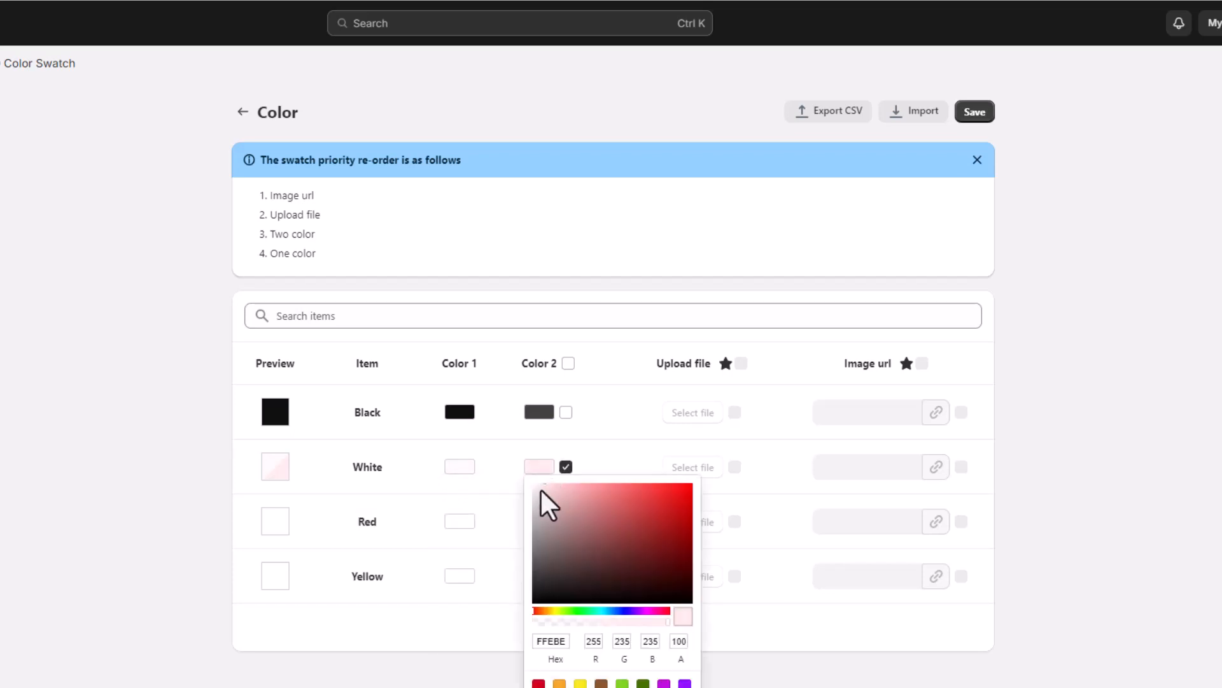
{"action": "left_click_drag", "start_coordinate": [534, 489], "coordinate": [520, 471]}
{"action": "left_click", "coordinate": [623, 482]}
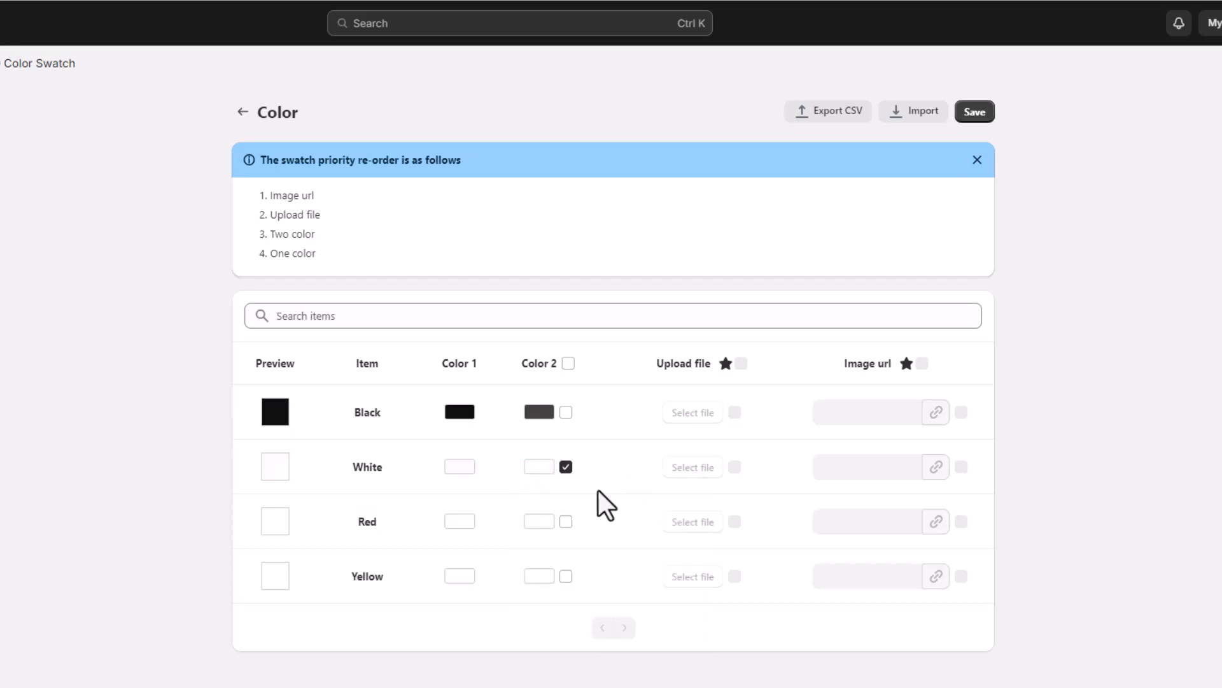
{"action": "left_click", "coordinate": [453, 524]}
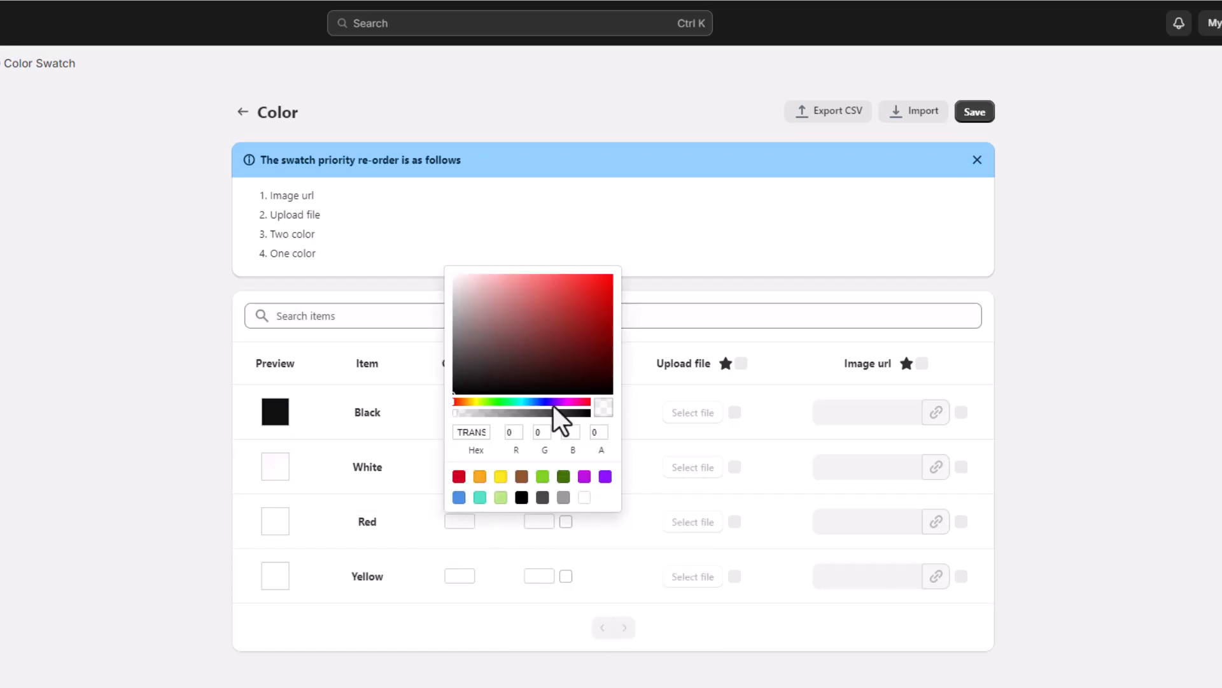
Step: Give Red a bright red first colour and a darker DB1212 second colour
{"action": "left_click_drag", "start_coordinate": [596, 298], "coordinate": [642, 275]}
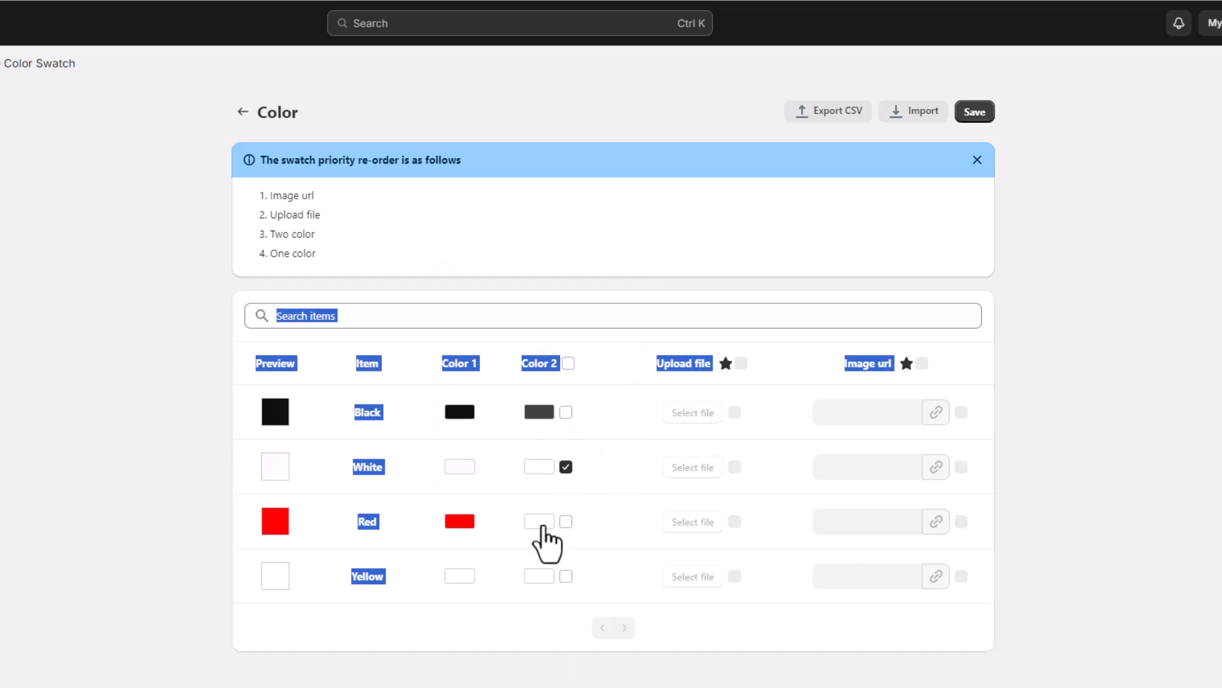
{"action": "left_click", "coordinate": [542, 524]}
{"action": "left_click", "coordinate": [681, 293]}
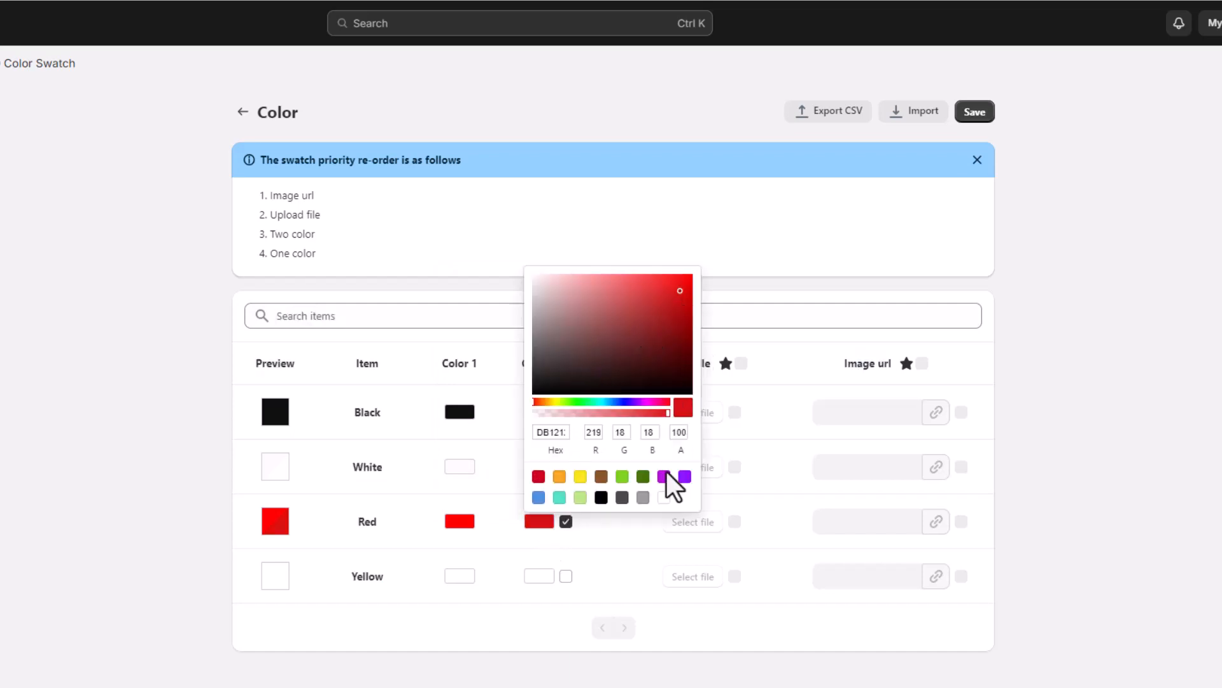
{"action": "left_click", "coordinate": [597, 542]}
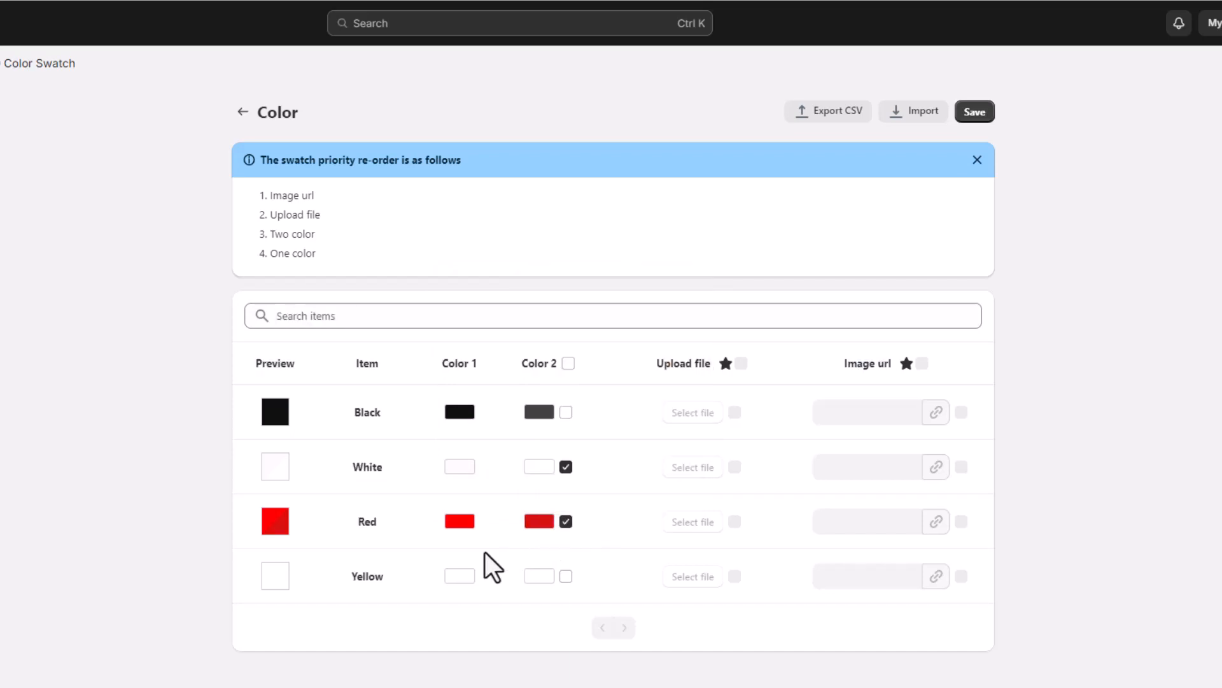
Step: Set Yellow's colours to FFF000 and a yellow preset, and re-enable Black's second colour
{"action": "left_click", "coordinate": [461, 577]}
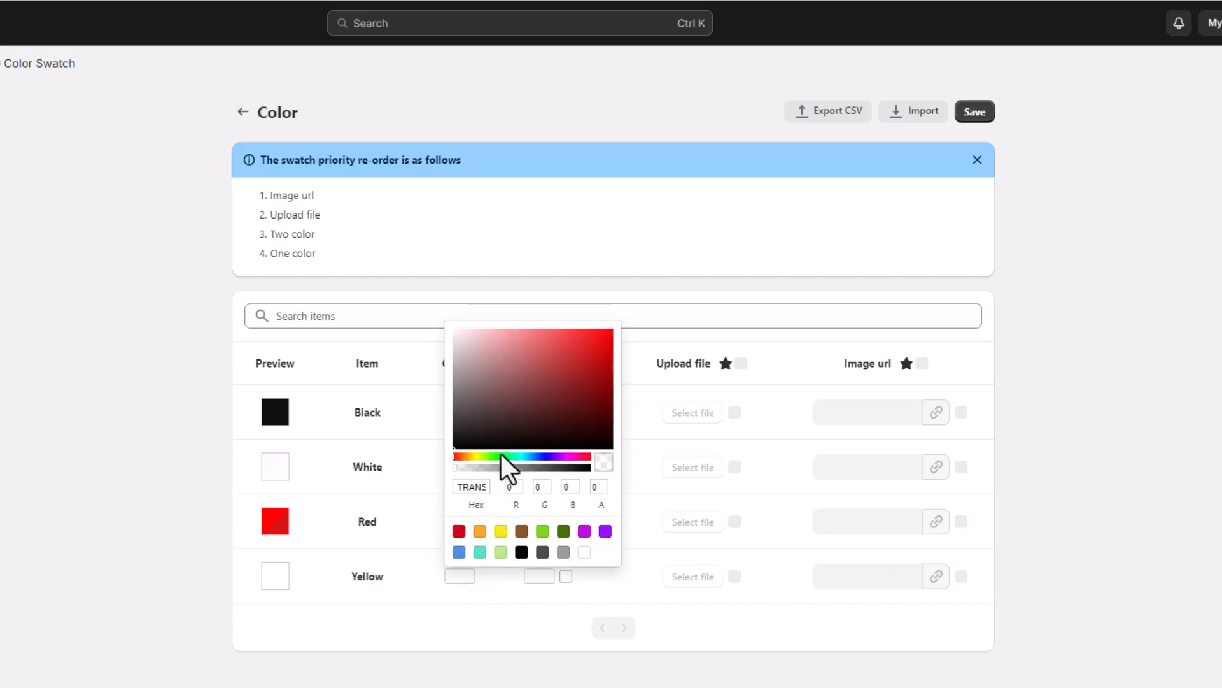
{"action": "left_click", "coordinate": [473, 457]}
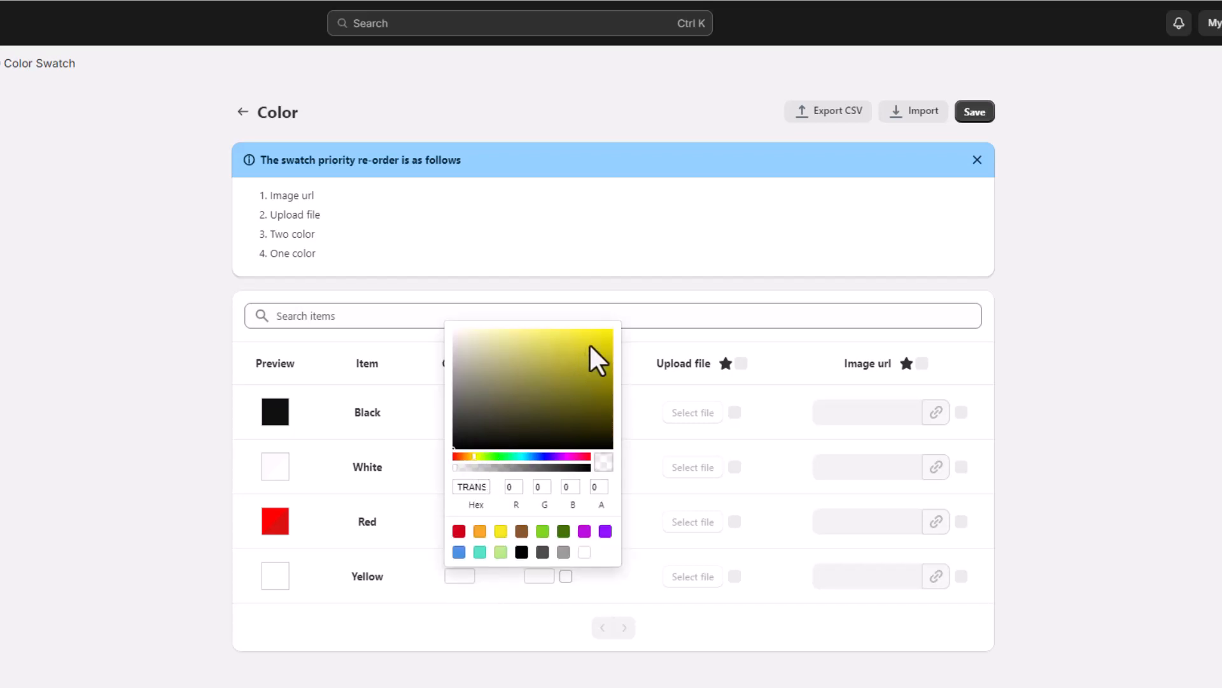
{"action": "left_click", "coordinate": [612, 331]}
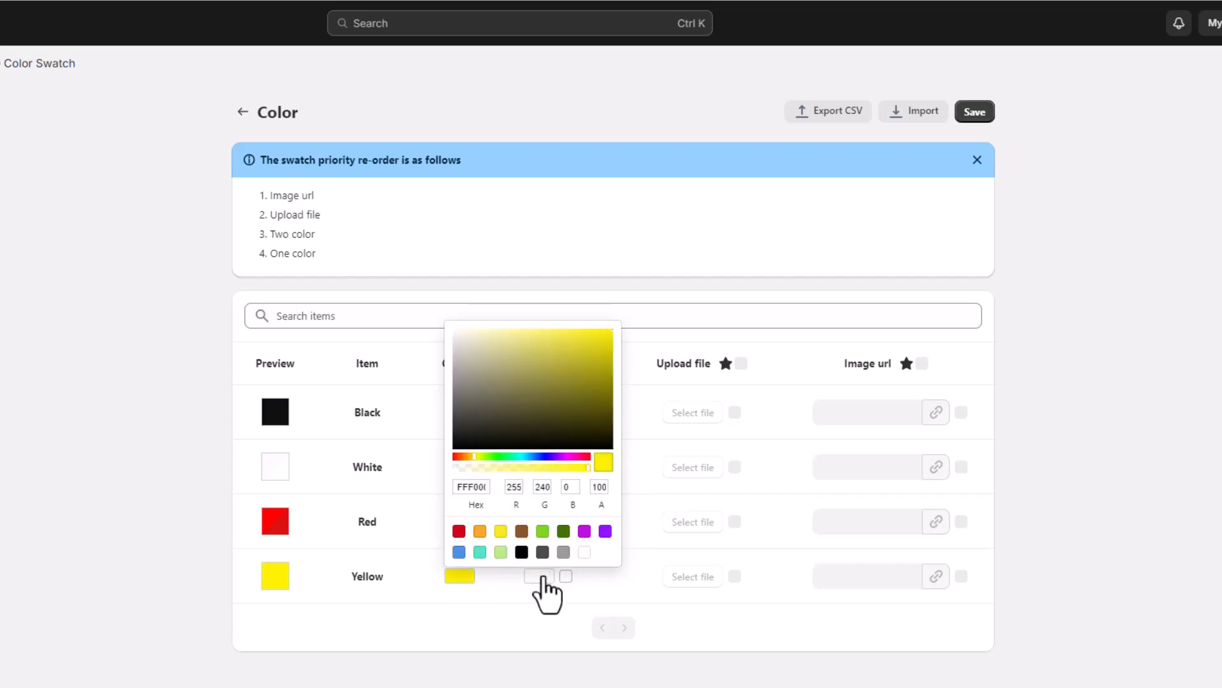
{"action": "left_click", "coordinate": [541, 576]}
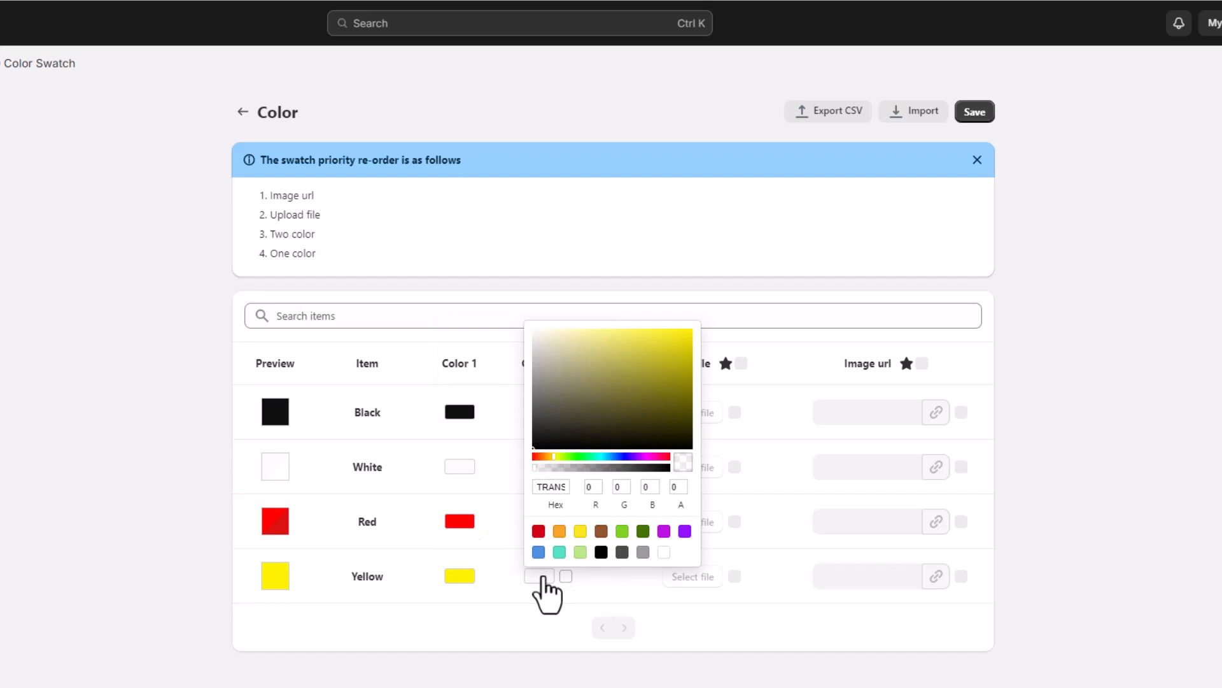
{"action": "left_click", "coordinate": [580, 531]}
{"action": "left_click", "coordinate": [503, 577]}
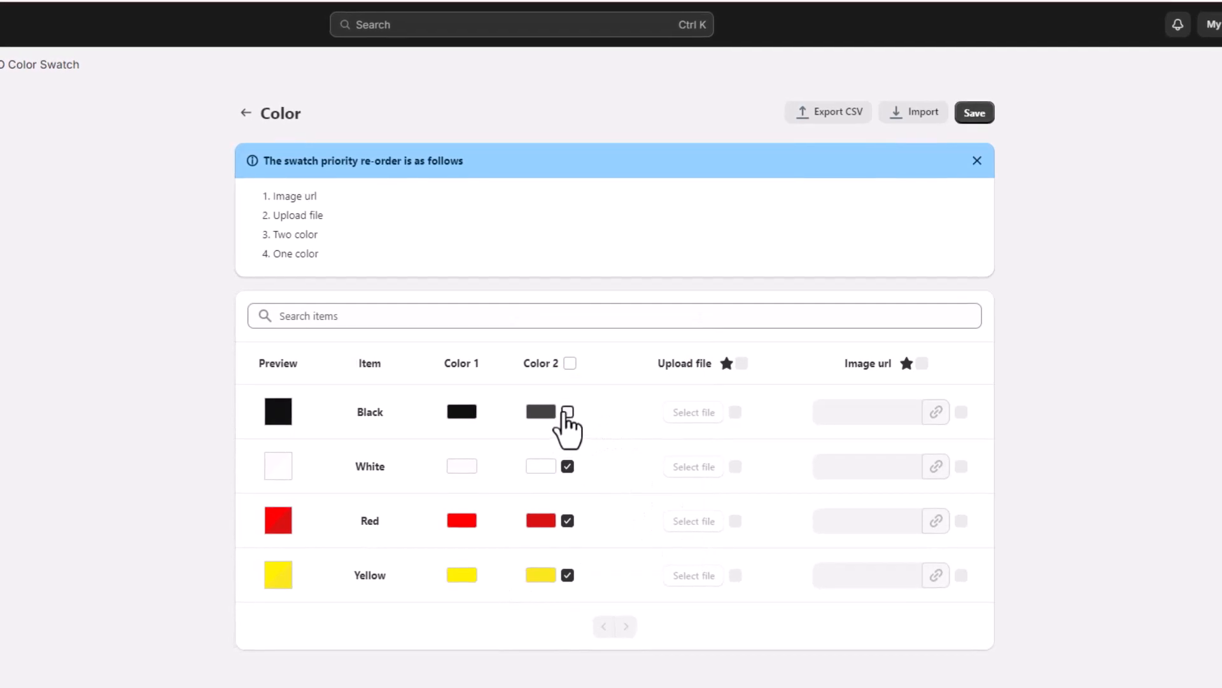
{"action": "left_click", "coordinate": [566, 412]}
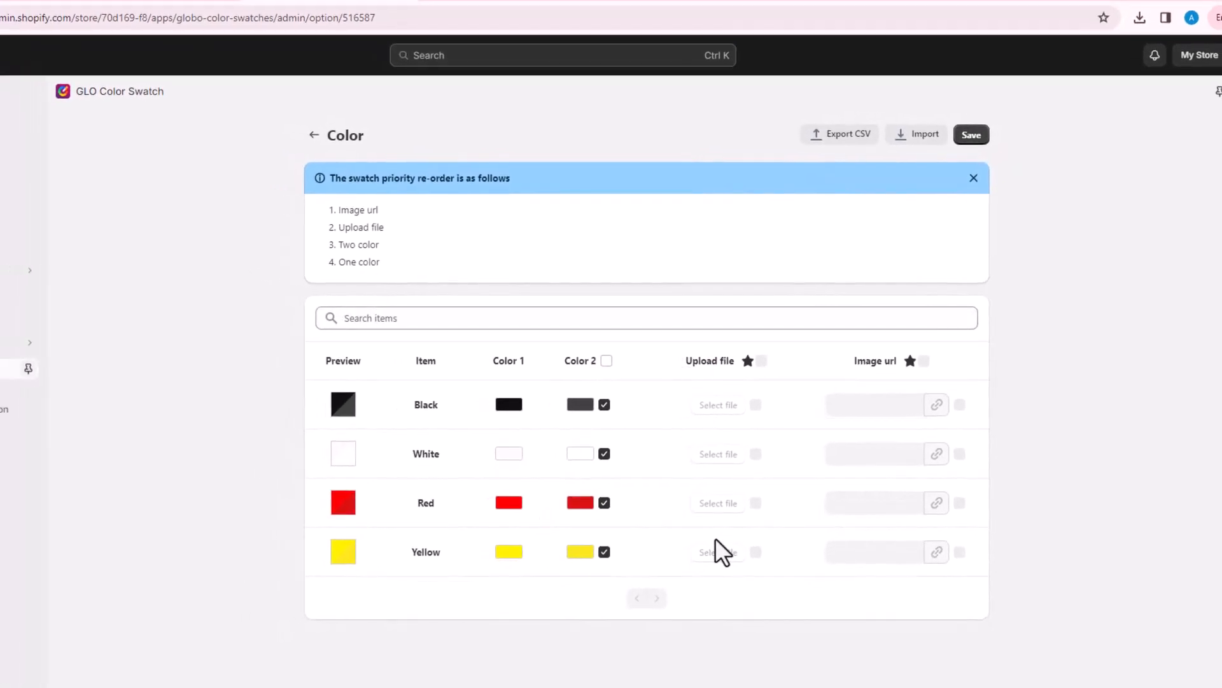
Step: Save the Black, White, Red and Yellow swatch colours for the Color option
{"action": "left_click", "coordinate": [637, 319]}
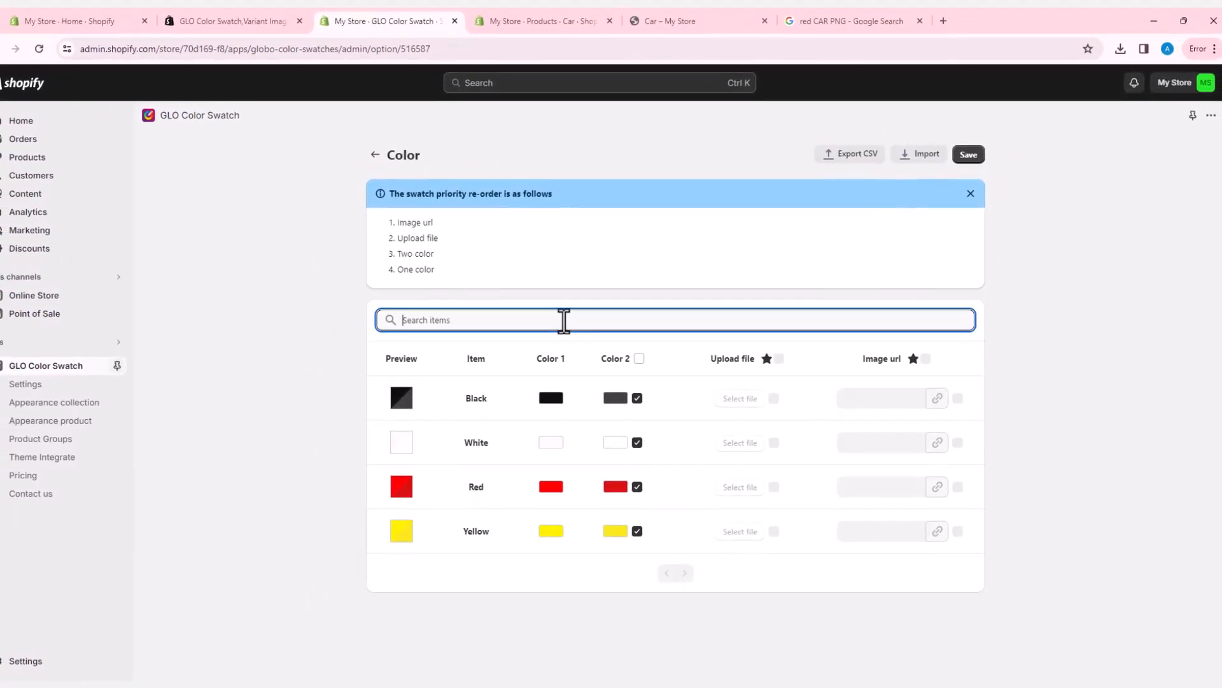
{"action": "left_click", "coordinate": [965, 160]}
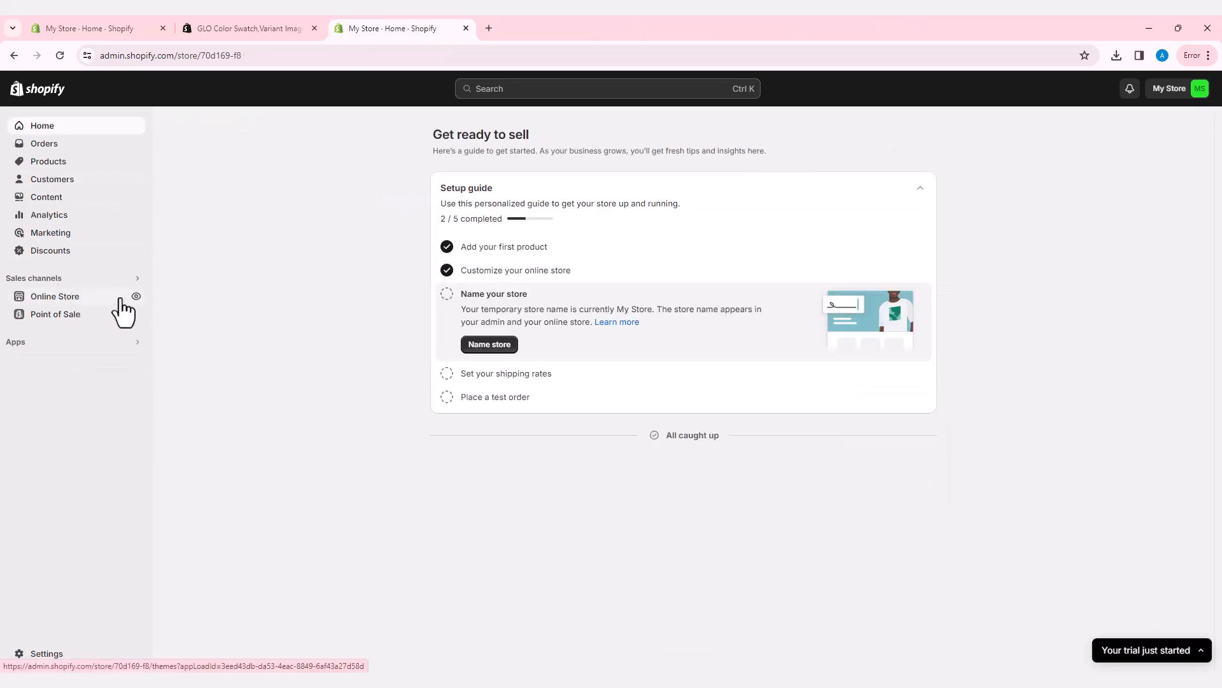
Step: View the online store and scroll to the Car product in Featured products
{"action": "left_click", "coordinate": [135, 297]}
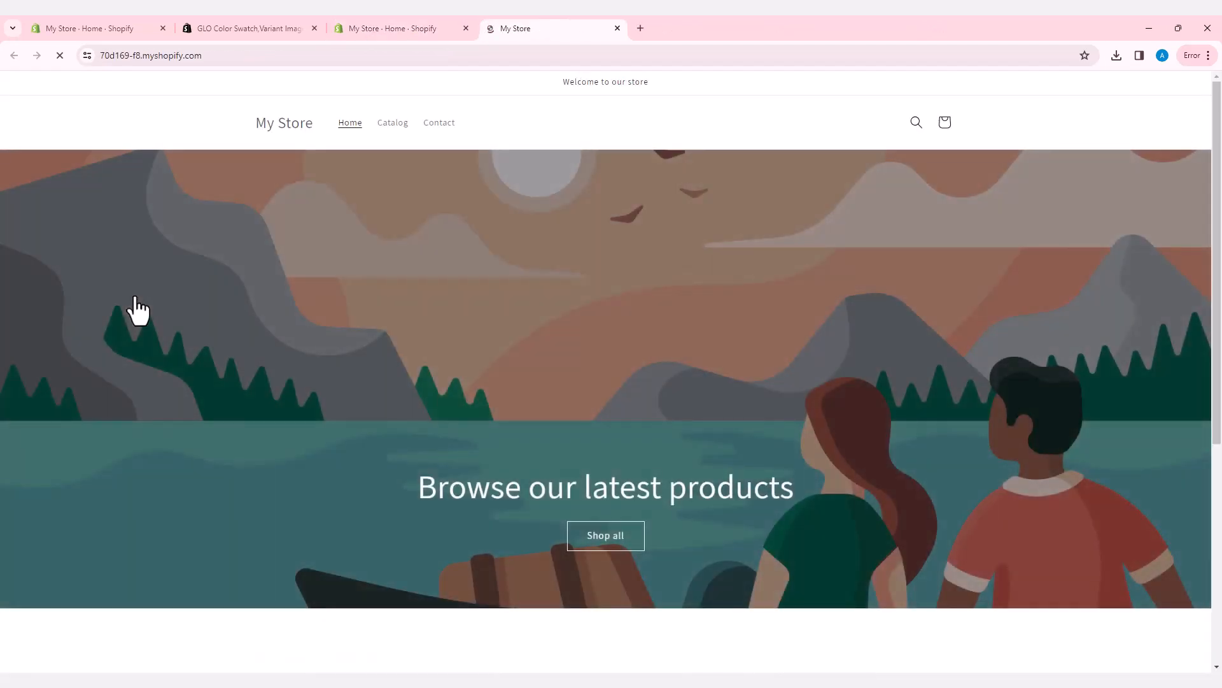
{"action": "scroll", "coordinate": [491, 361], "scroll_direction": "down", "scroll_amount": 5}
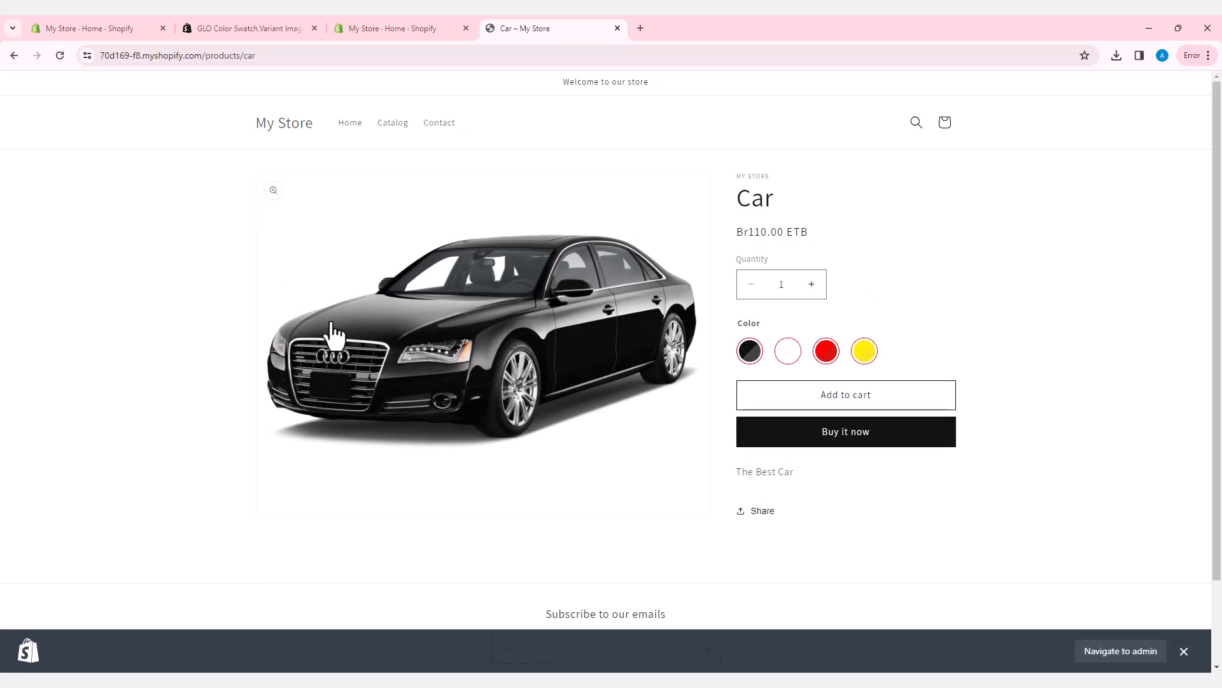
Step: Switch the Car through the White, Black, Red and Yellow swatches, ending on Yellow
{"action": "scroll", "coordinate": [474, 374], "scroll_direction": "down", "scroll_amount": 2}
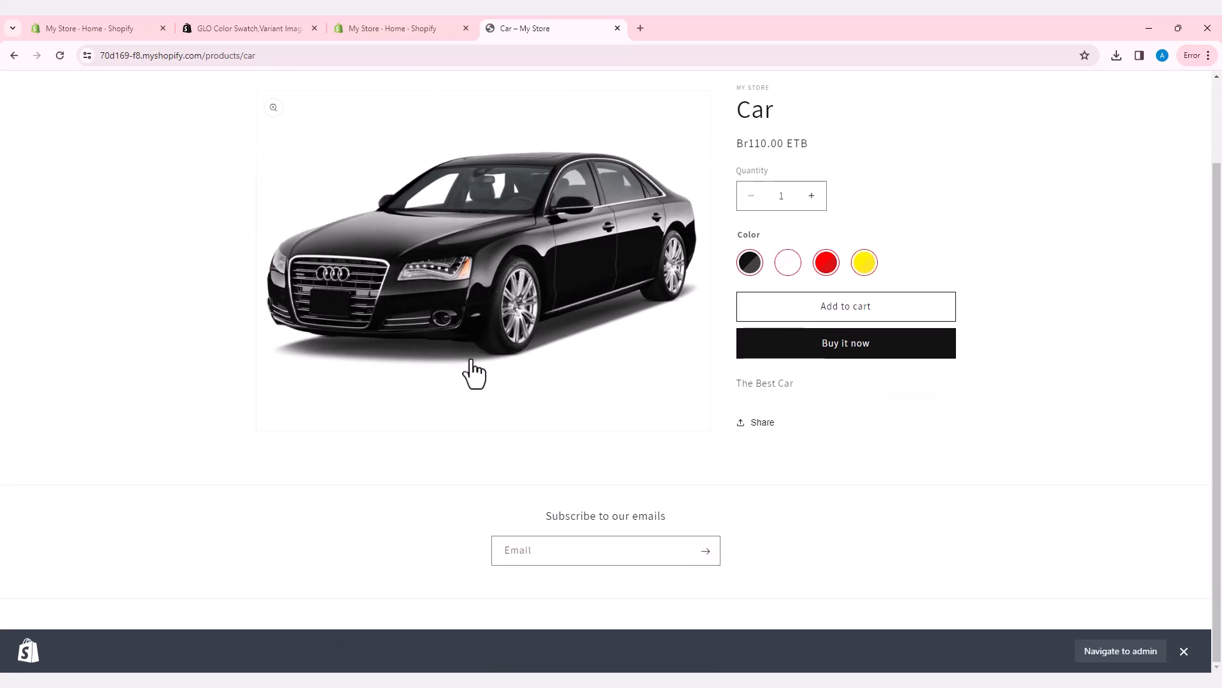
{"action": "scroll", "coordinate": [475, 375], "scroll_direction": "up", "scroll_amount": 1}
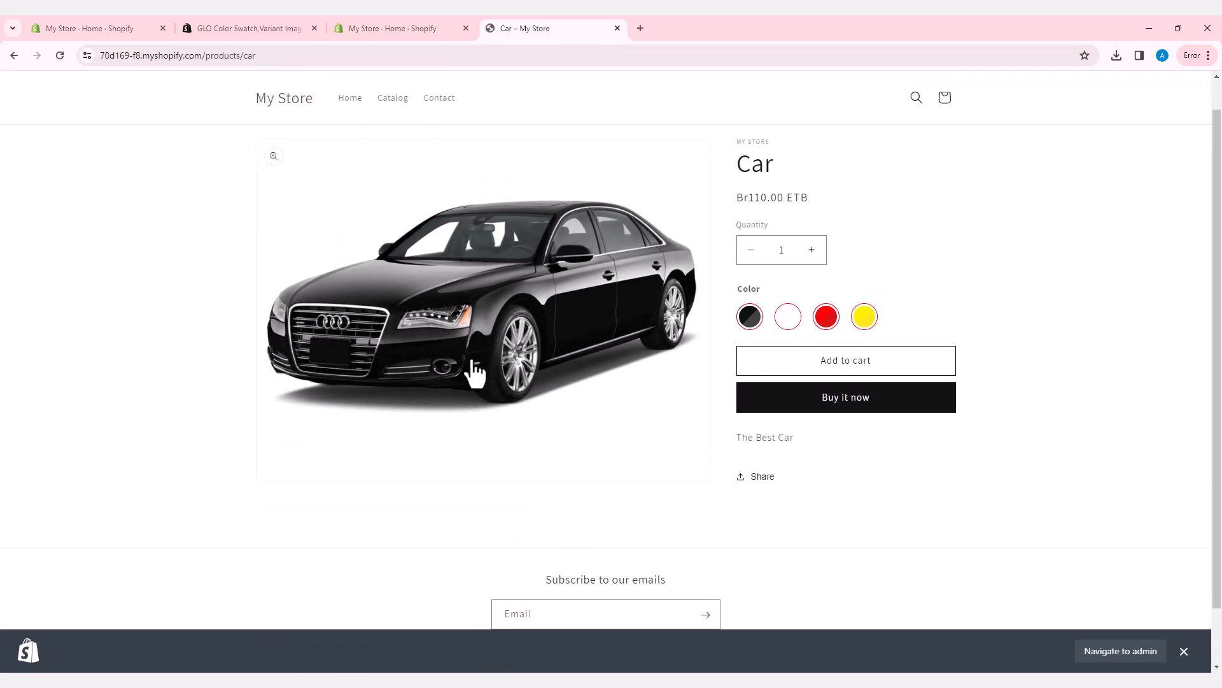
{"action": "left_click", "coordinate": [787, 318]}
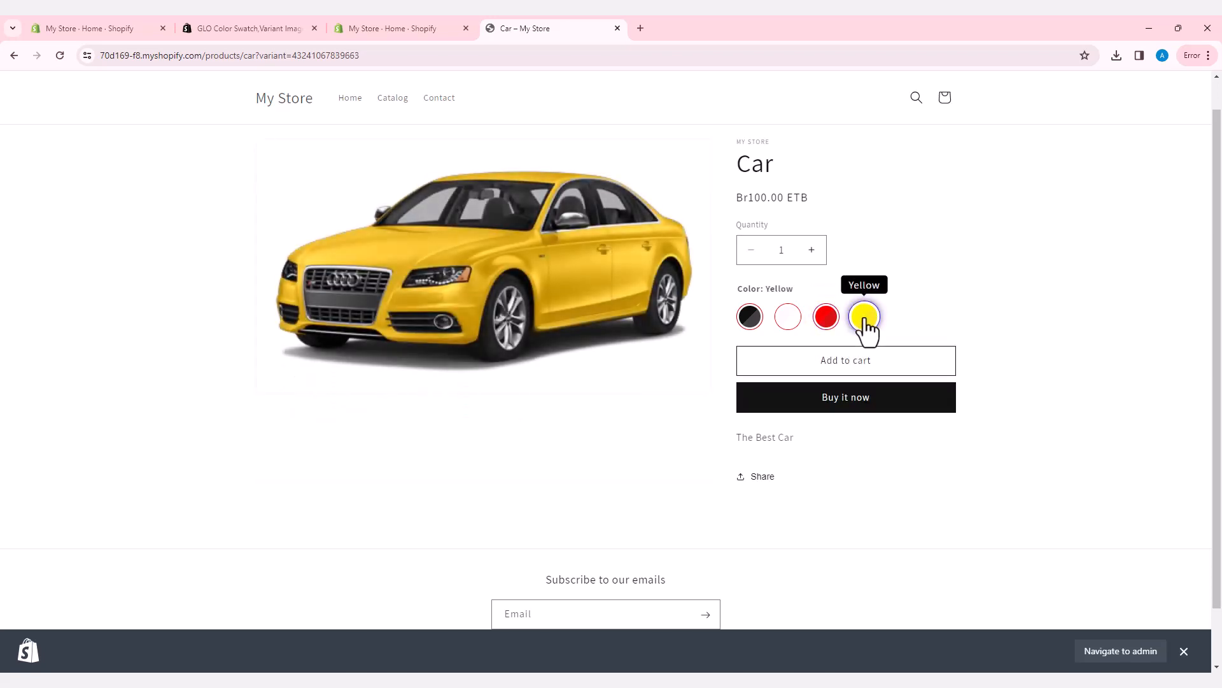
{"action": "left_click", "coordinate": [751, 327]}
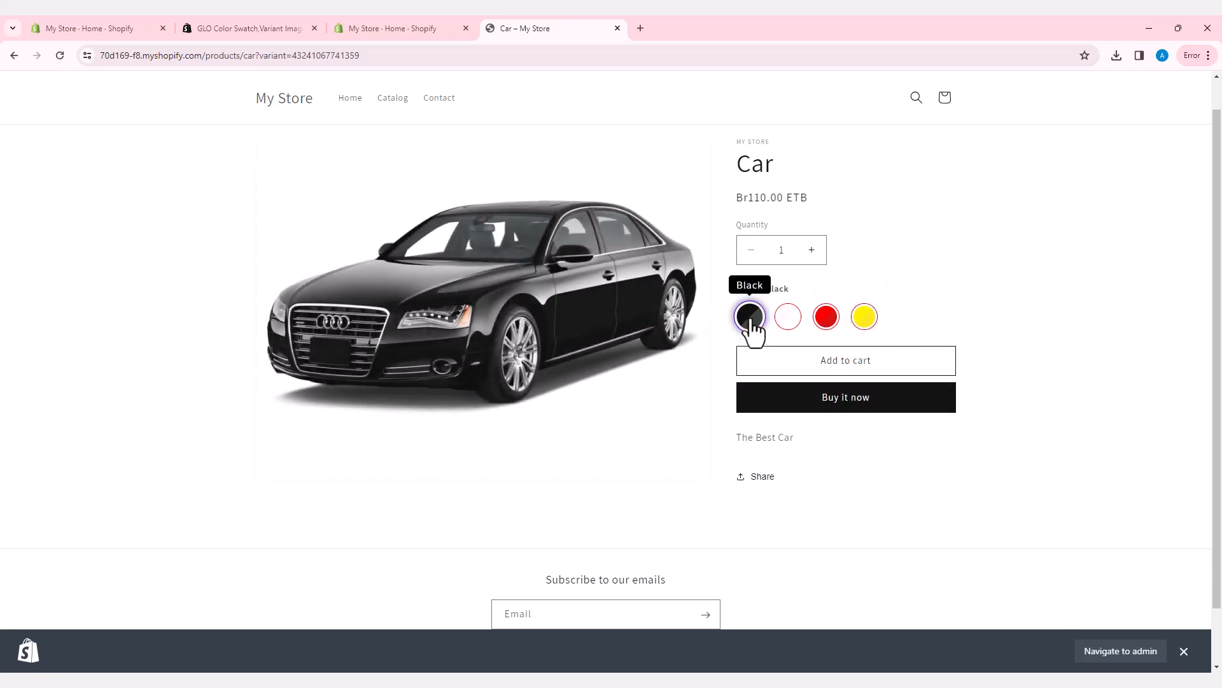
{"action": "left_click", "coordinate": [797, 325]}
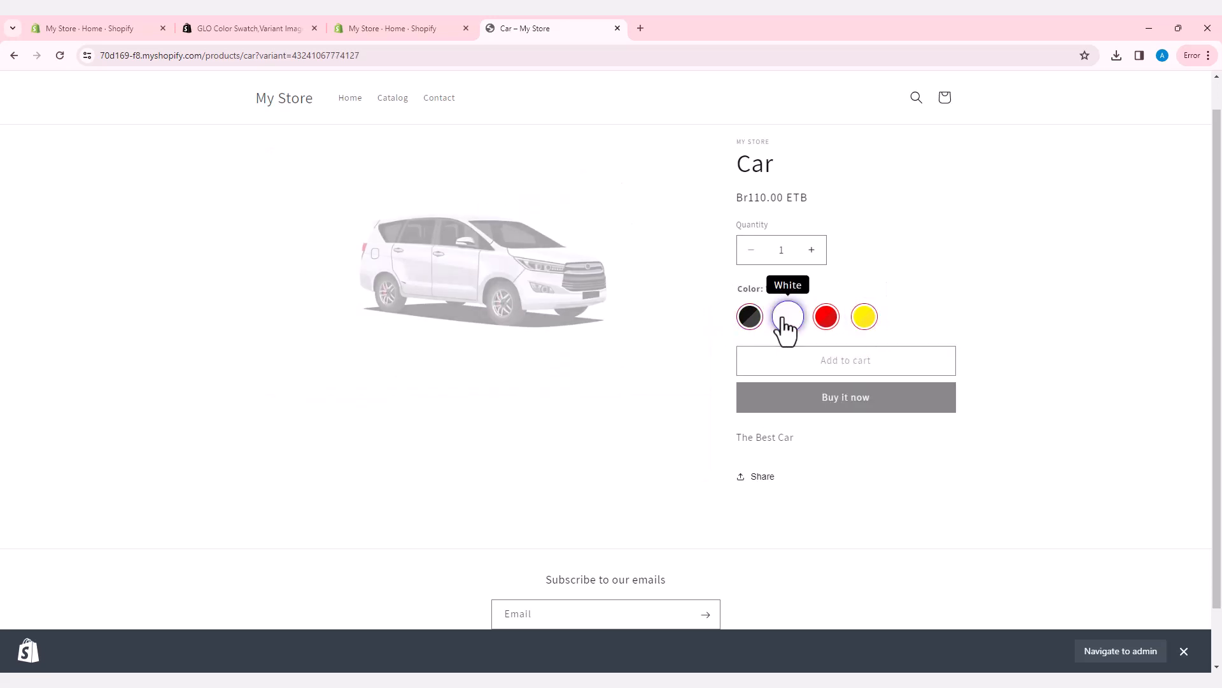
{"action": "left_click", "coordinate": [831, 328]}
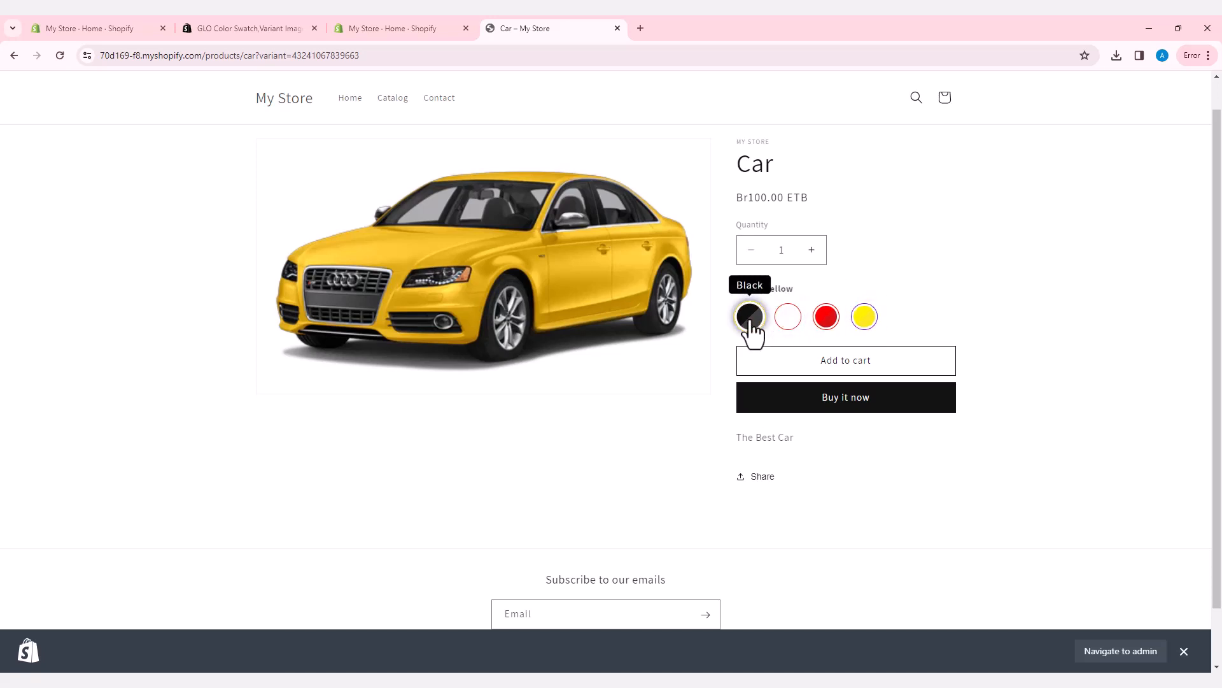
{"action": "left_click", "coordinate": [789, 325]}
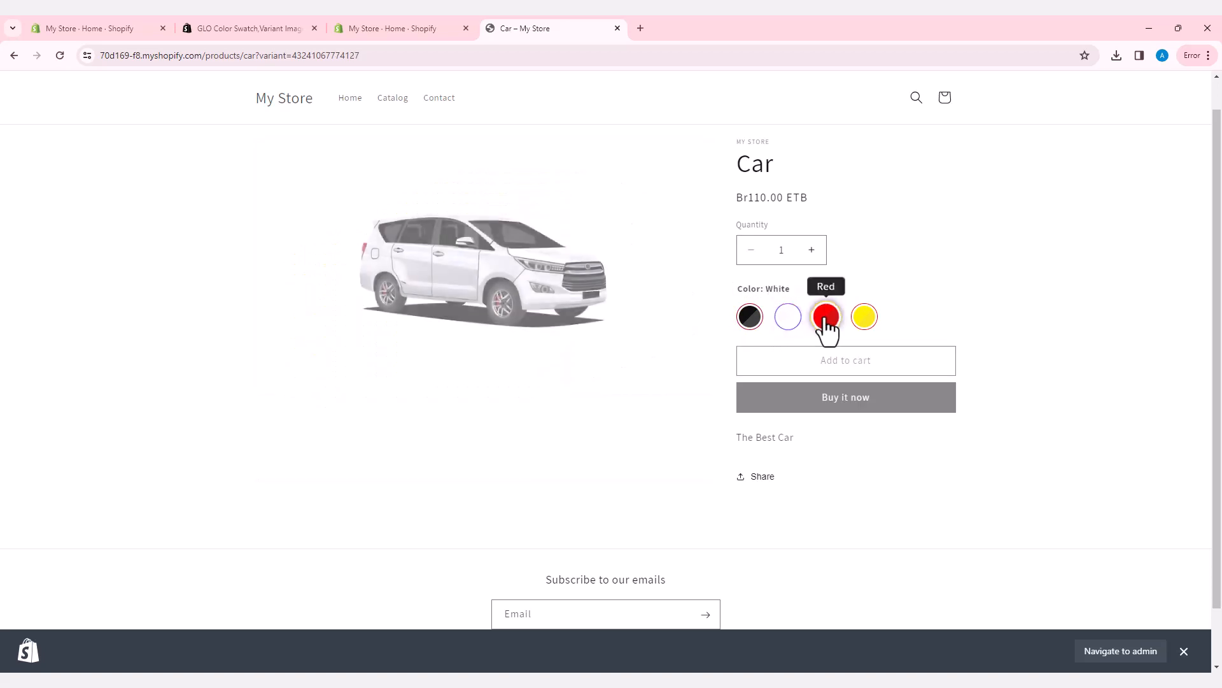
{"action": "left_click", "coordinate": [827, 325]}
{"action": "left_click", "coordinate": [864, 324]}
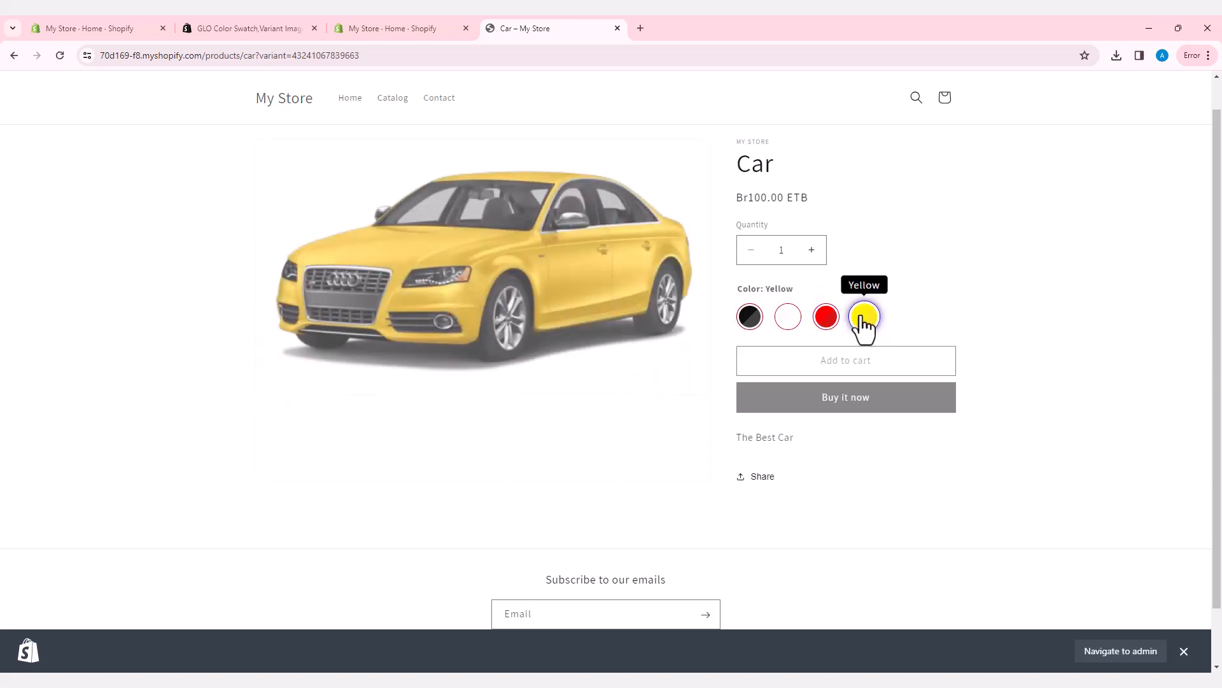